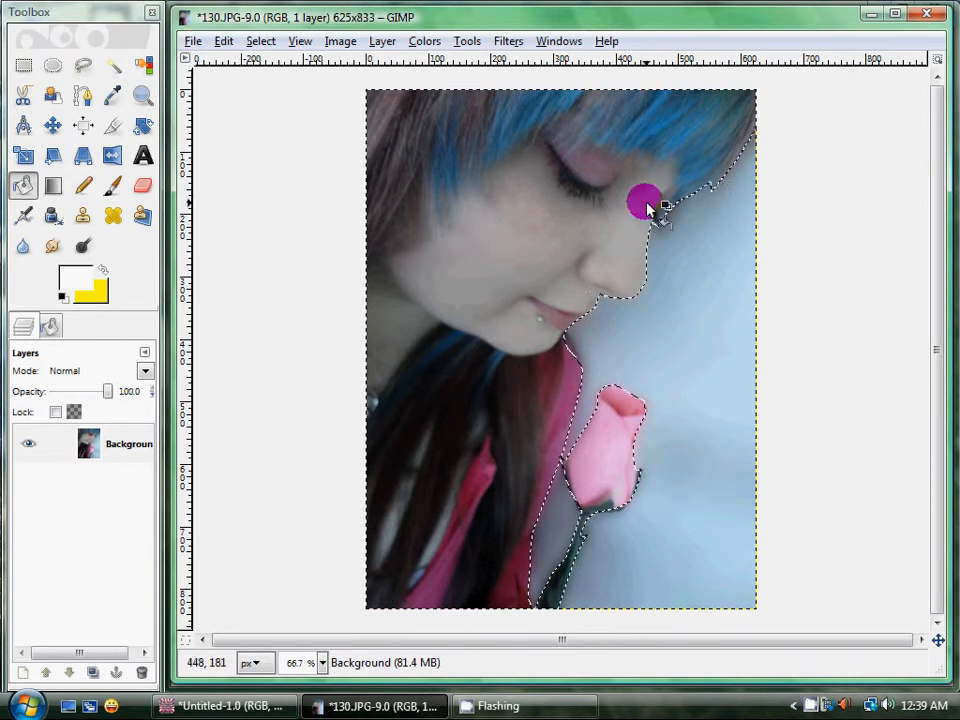
- Create a new 625 × 833 pixel image and enlarge its window to show the whole canvas
left_click(193, 44)
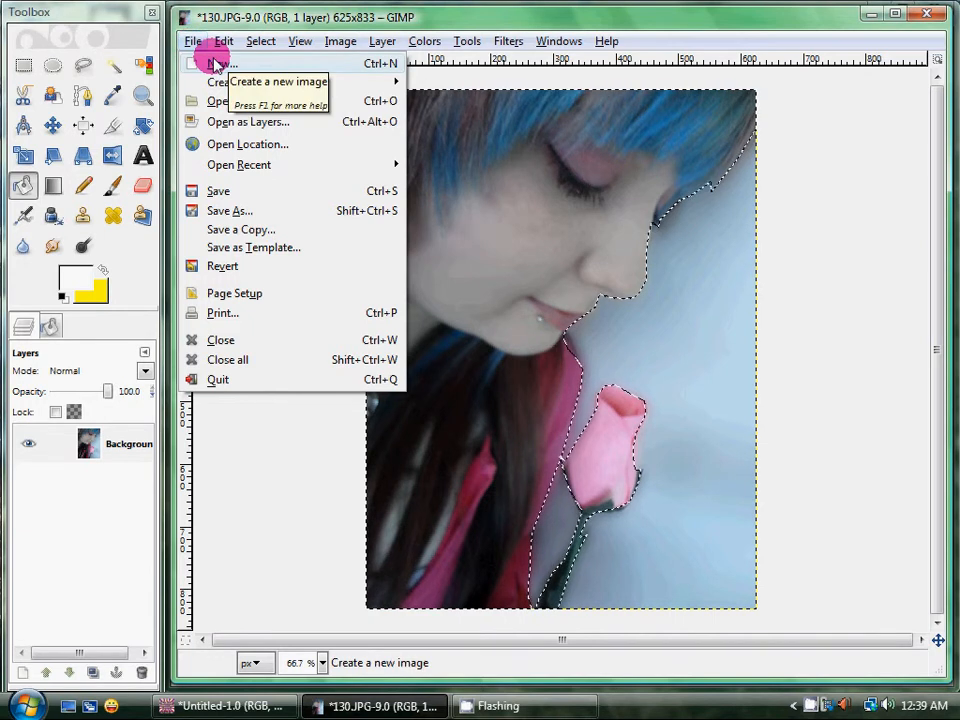
left_click(214, 63)
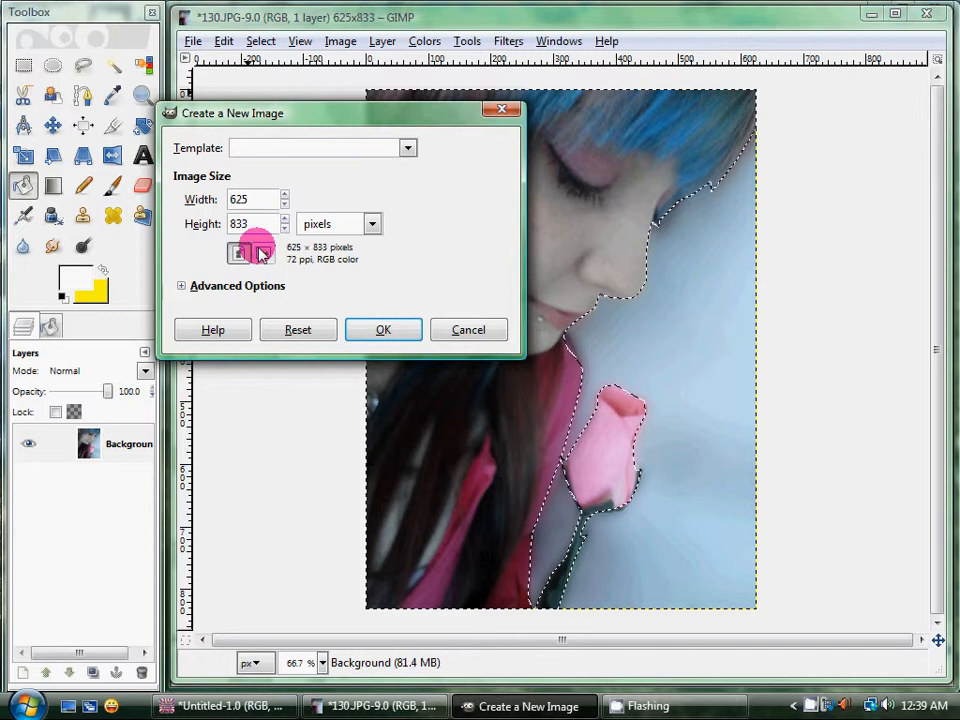
left_click(392, 331)
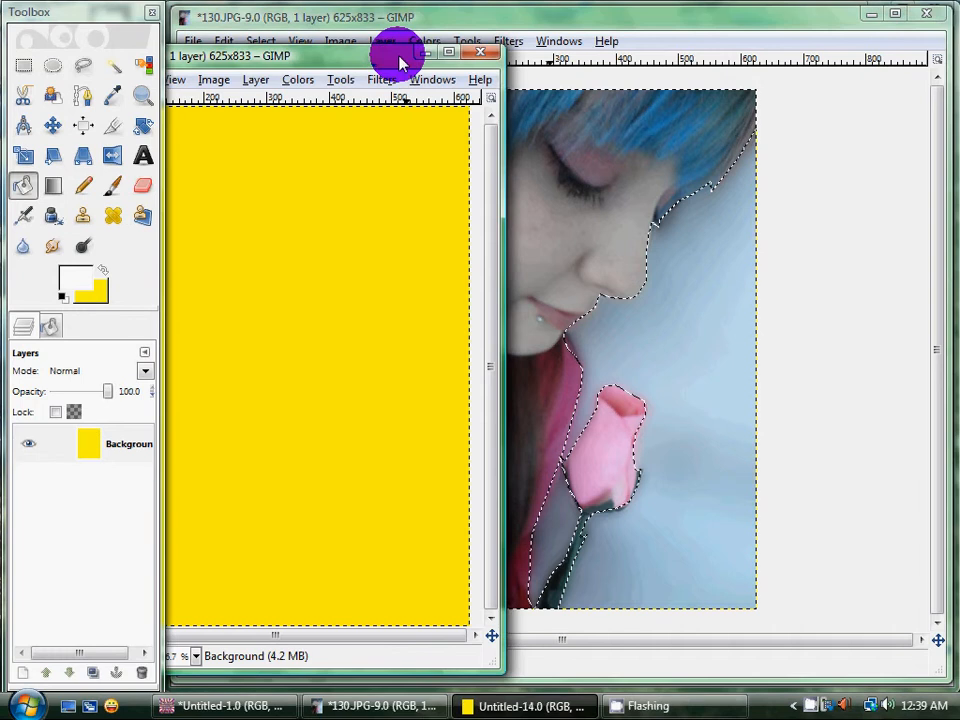
left_click_drag(400, 62, 514, 21)
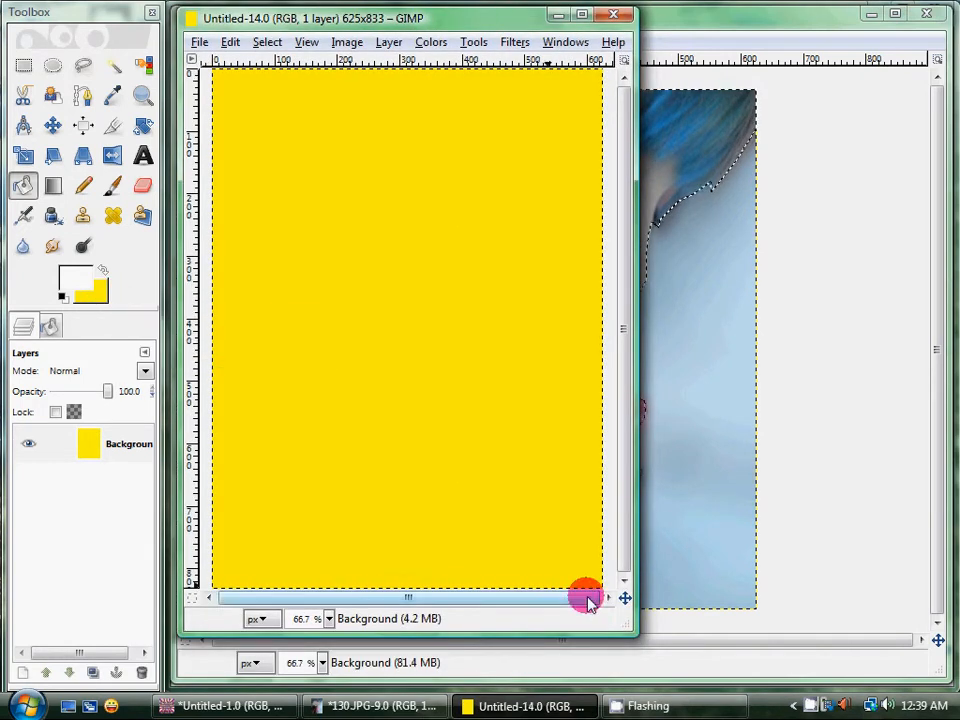
left_click_drag(632, 634, 941, 679)
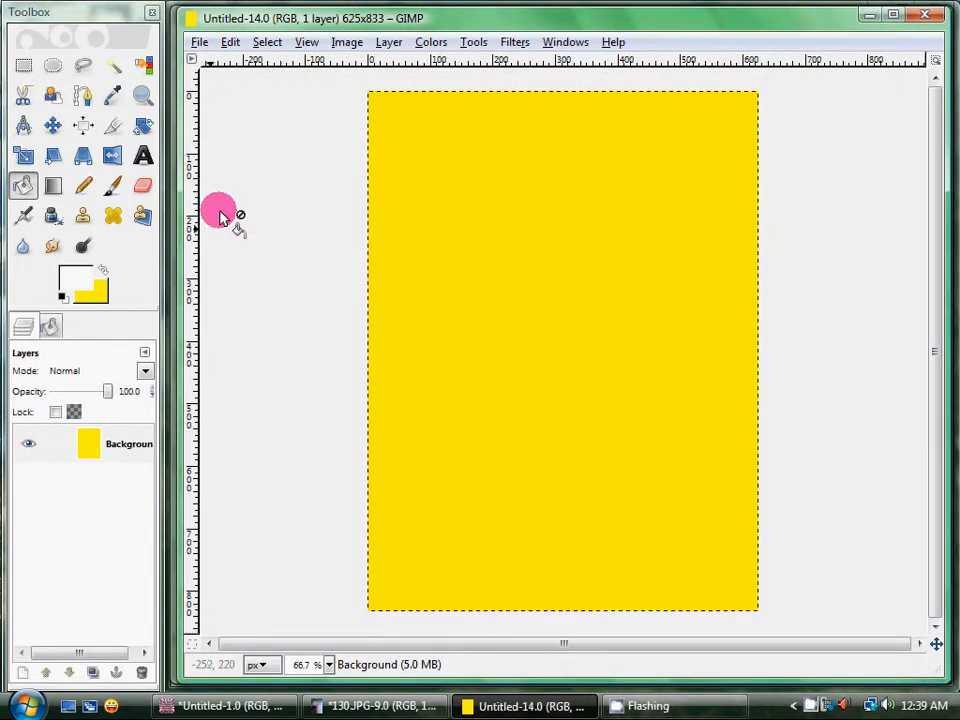
- Add a transparent layer named Vector above the yellow background and make it the active layer
left_click(389, 45)
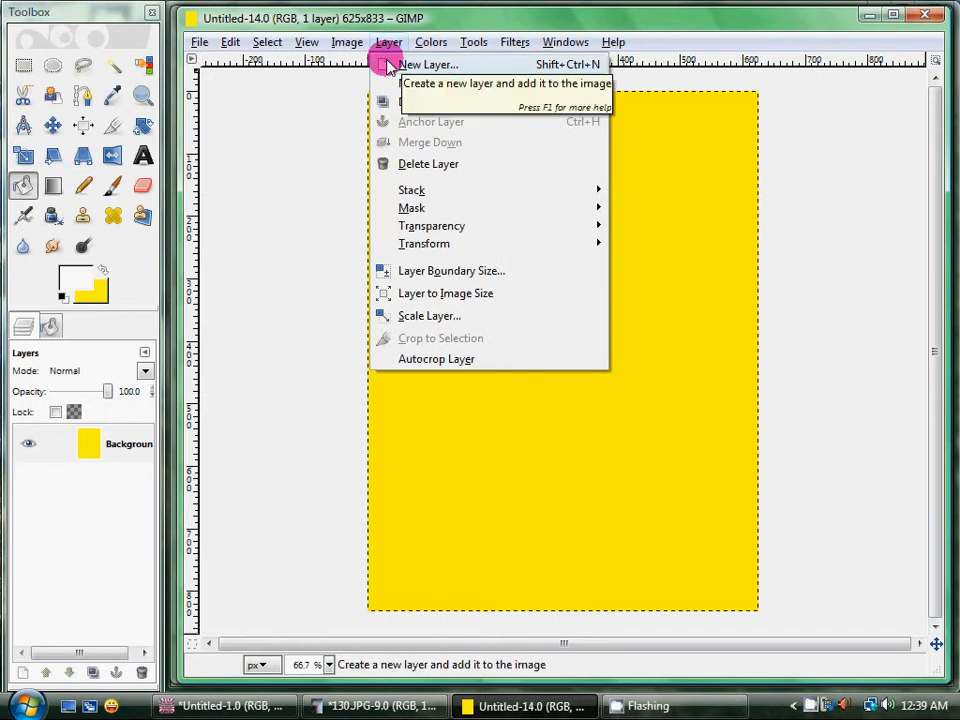
left_click(390, 63)
left_click(203, 360)
left_click(127, 449)
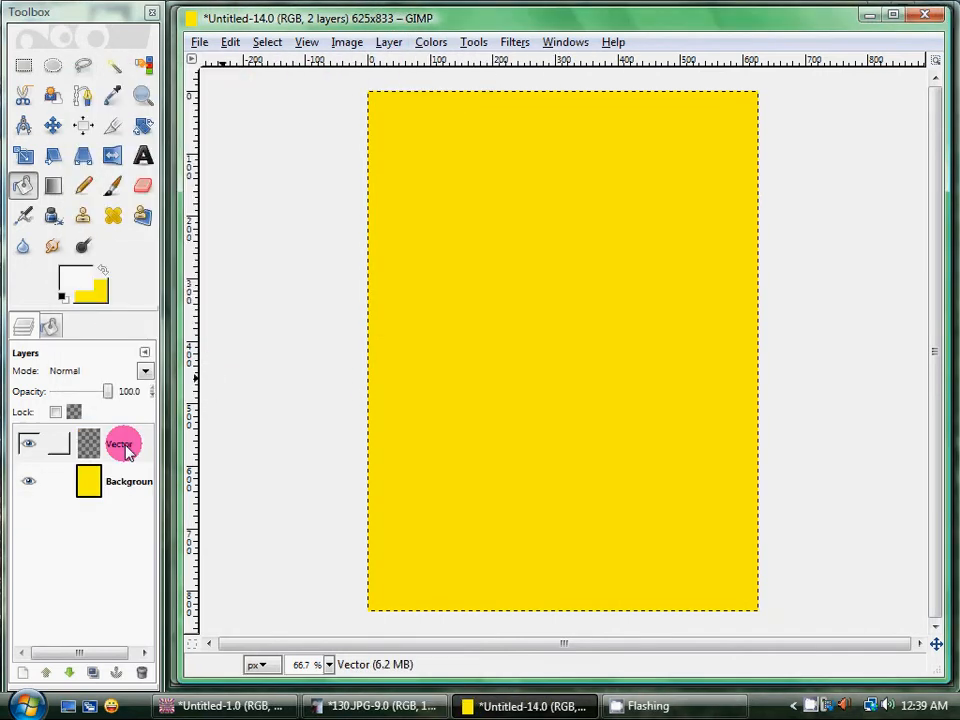
left_click(133, 475)
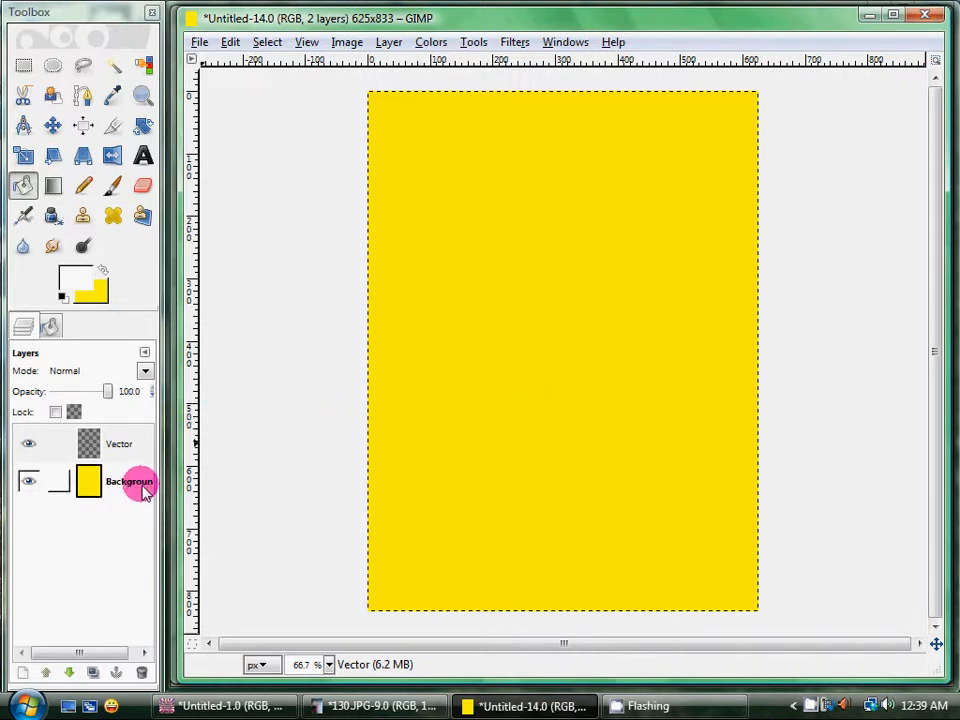
left_click(143, 486)
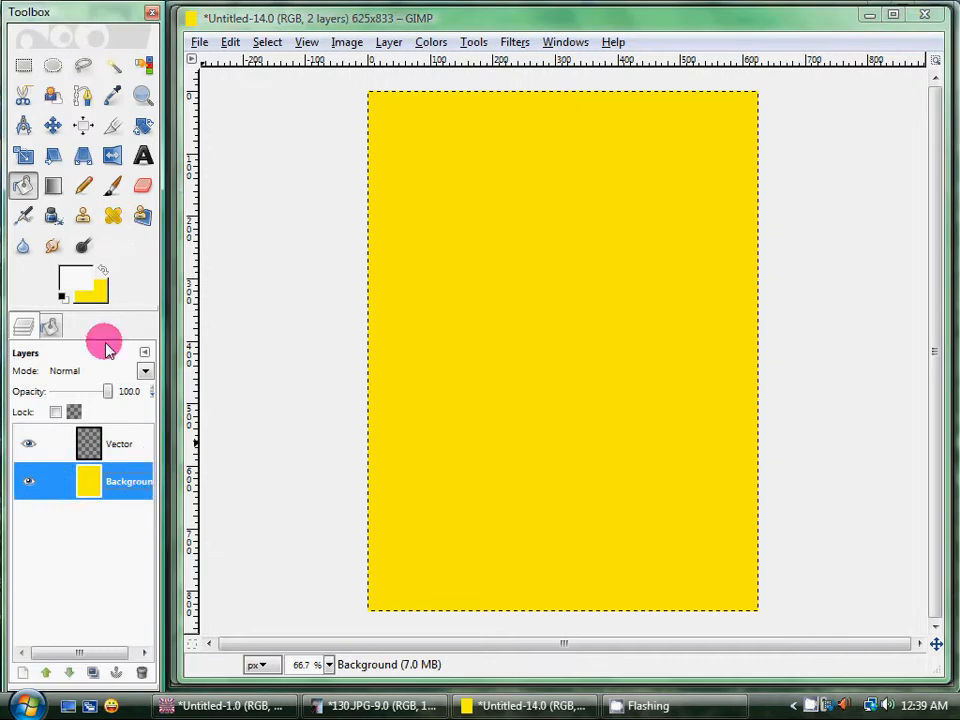
left_click(118, 446)
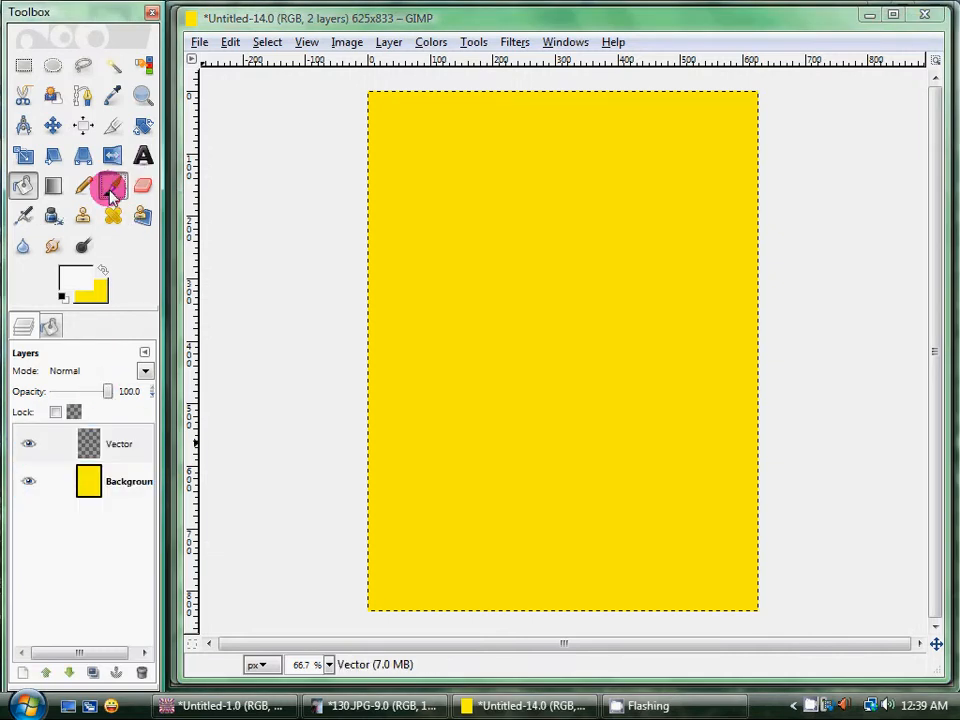
- Stamp the sunburst-shaped Vector Brush once near the middle of the Vector layer with the Paintbrush
left_click(112, 189)
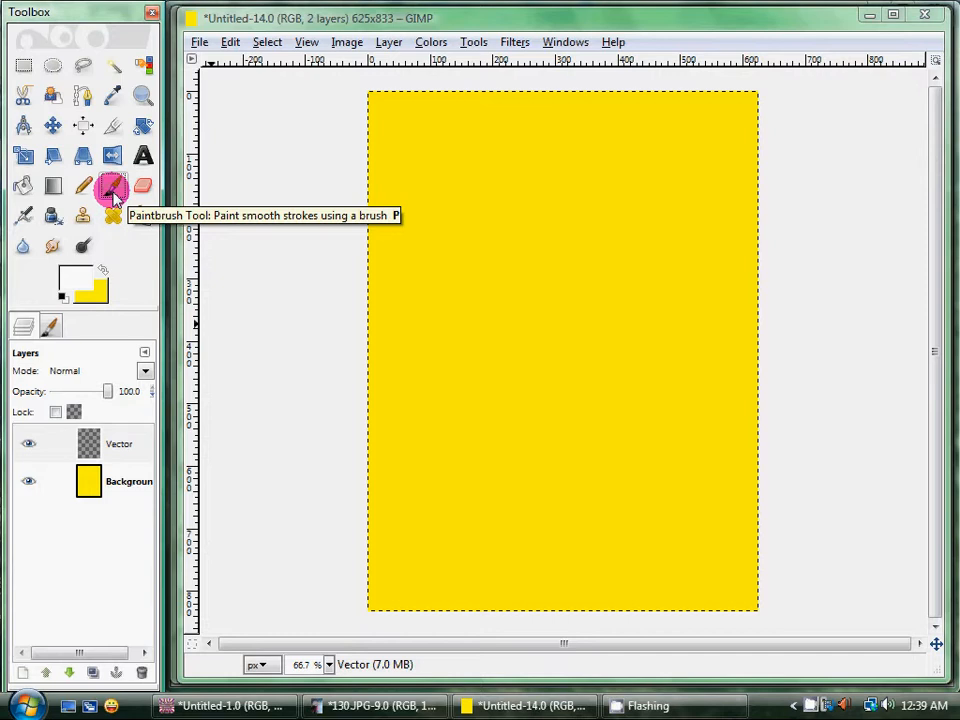
left_click(47, 329)
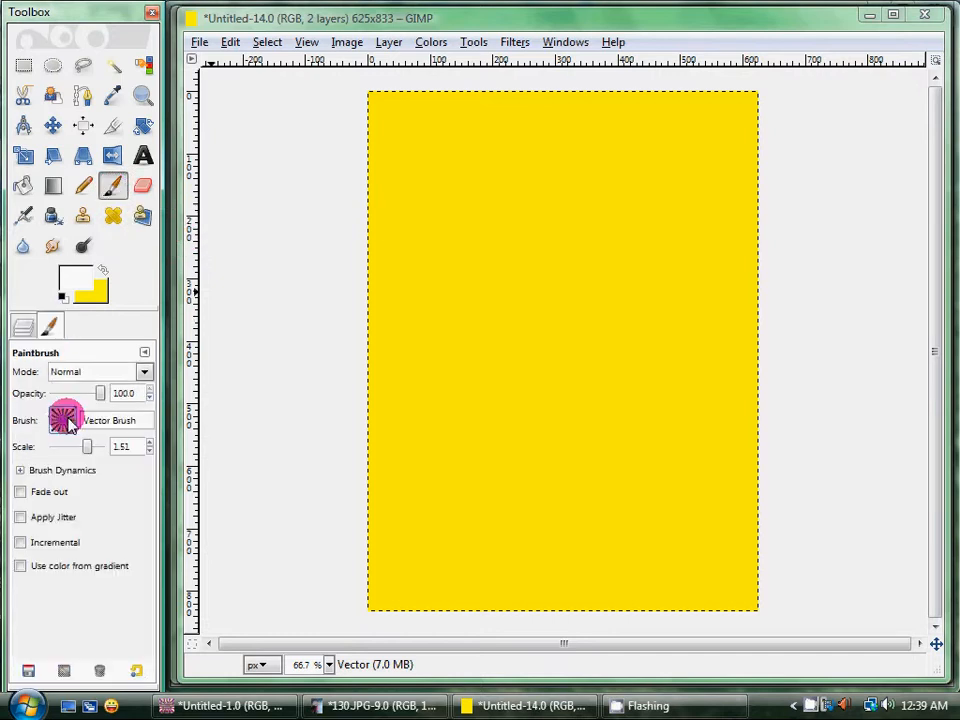
left_click(62, 420)
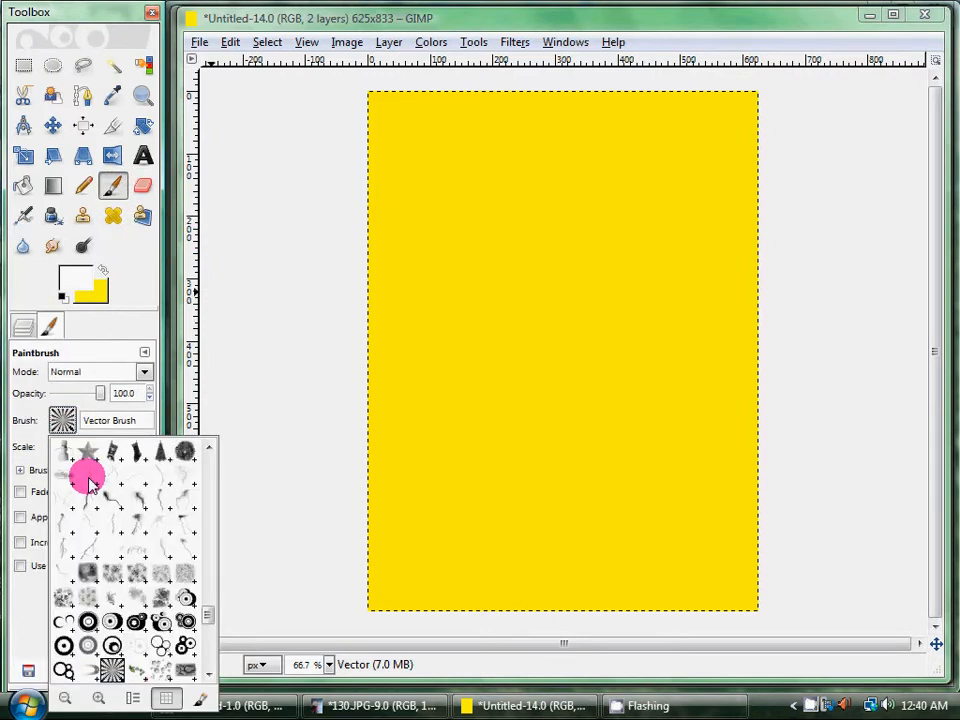
left_click(58, 421)
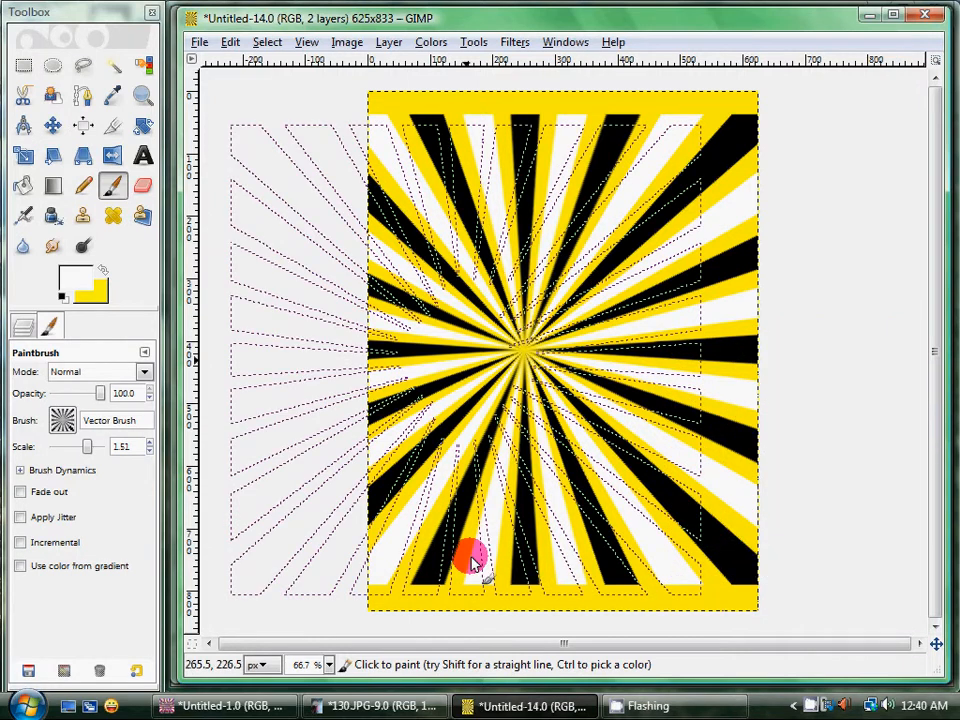
left_click(366, 706)
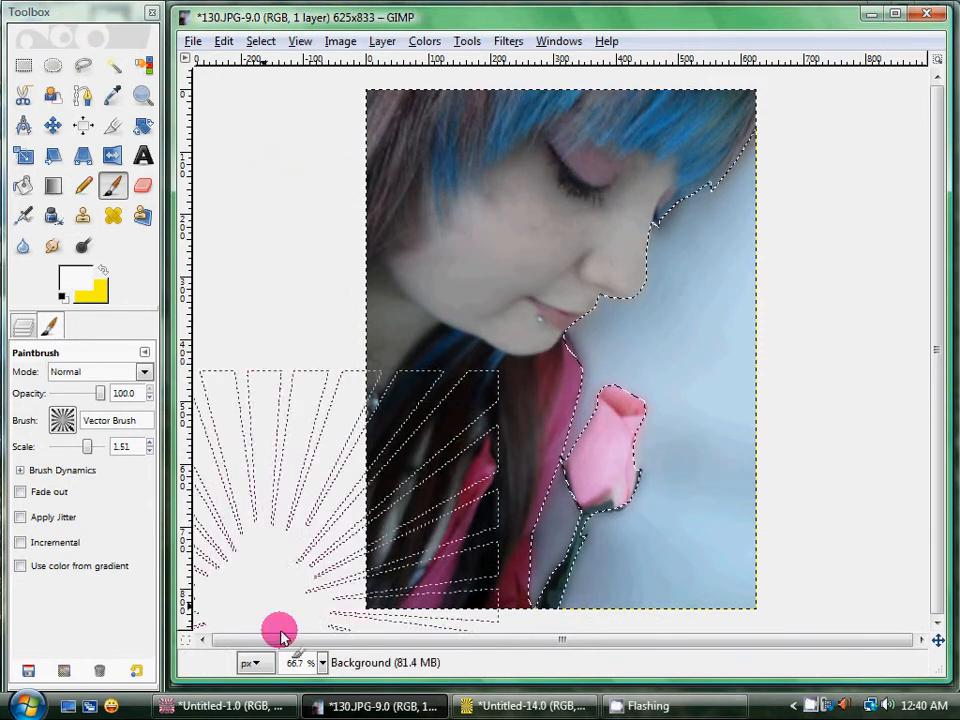
left_click(521, 706)
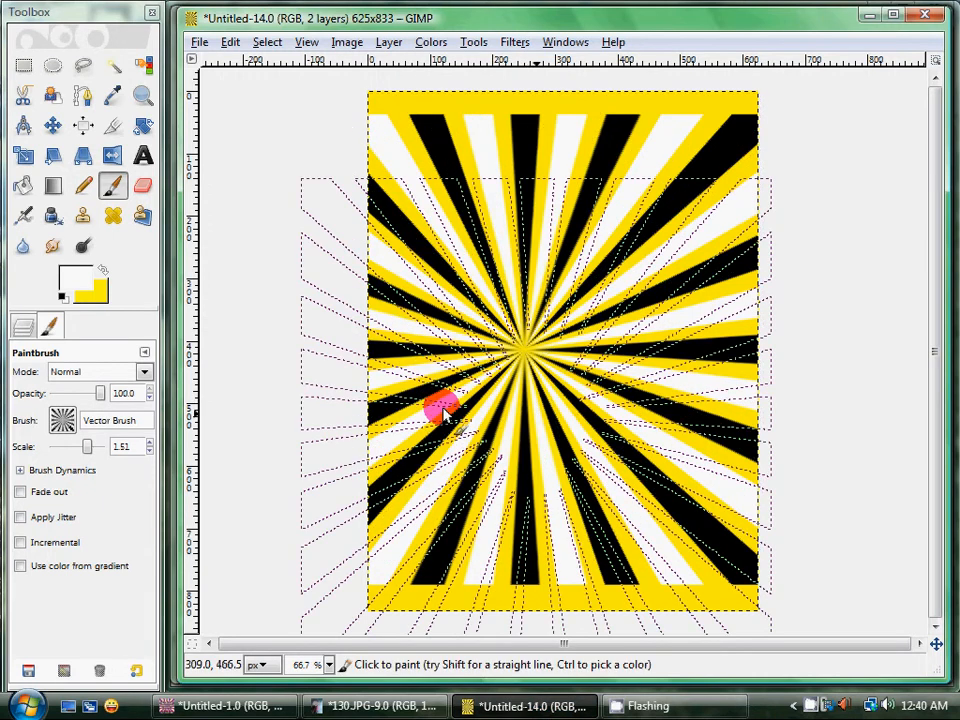
- Scale the Vector layer to about 633 px wide and stretch it vertically so the rays cover the full canvas height
left_click(36, 166)
left_click(542, 392)
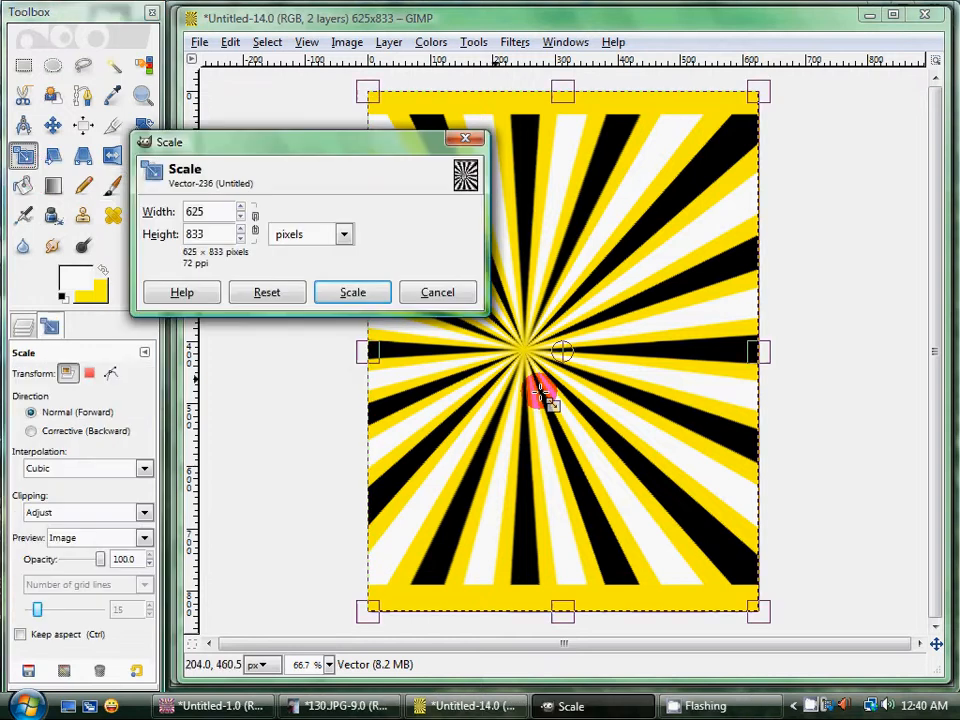
left_click_drag(561, 611, 558, 650)
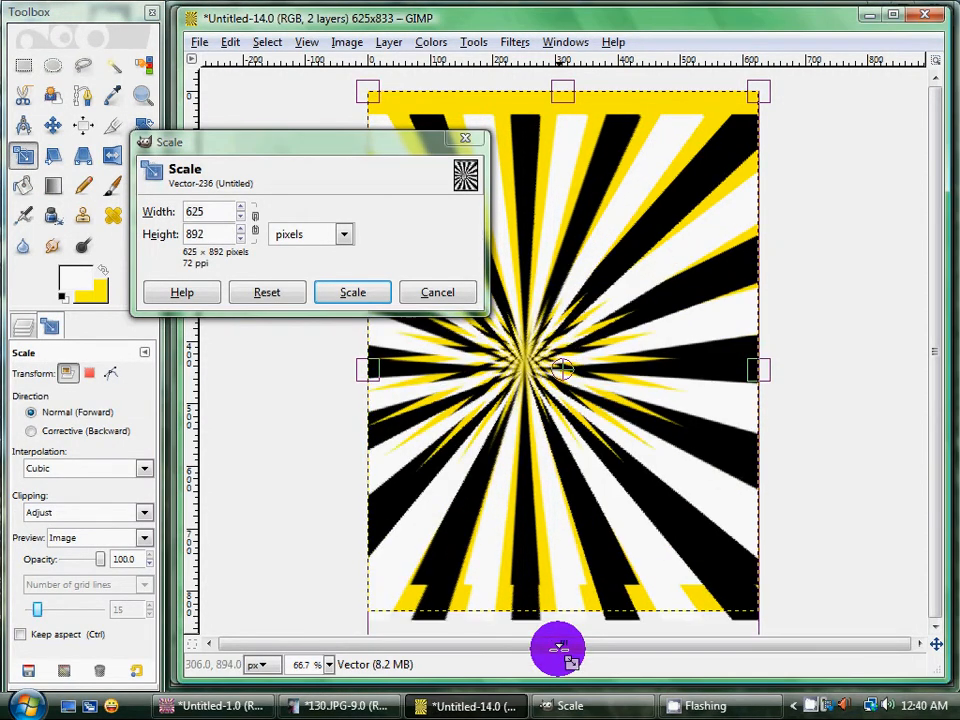
left_click_drag(760, 370, 740, 370)
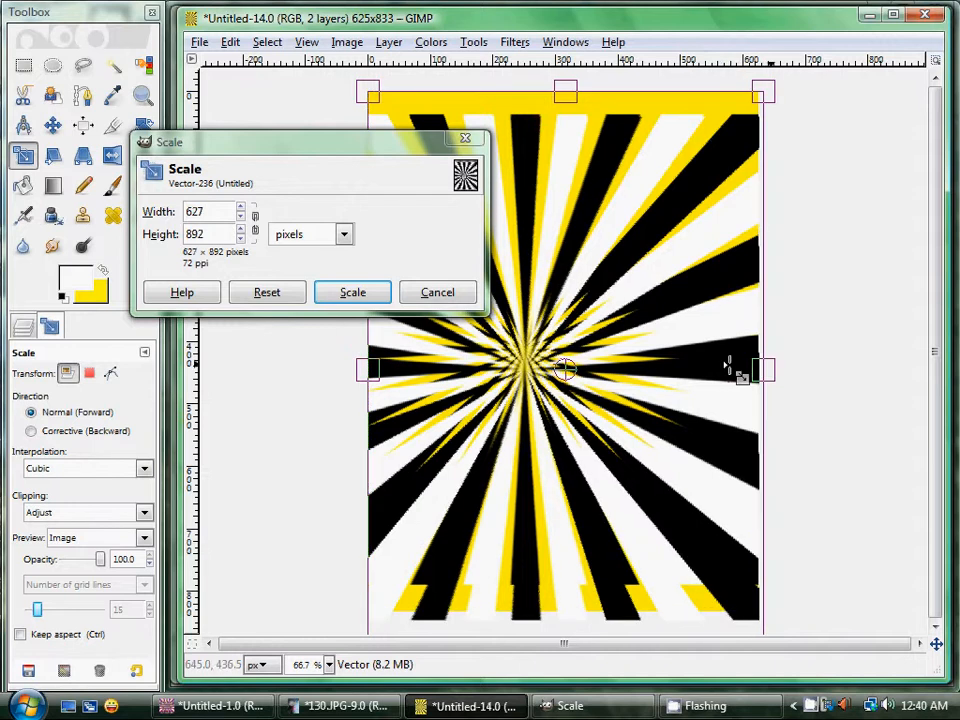
left_click_drag(565, 92, 566, 51)
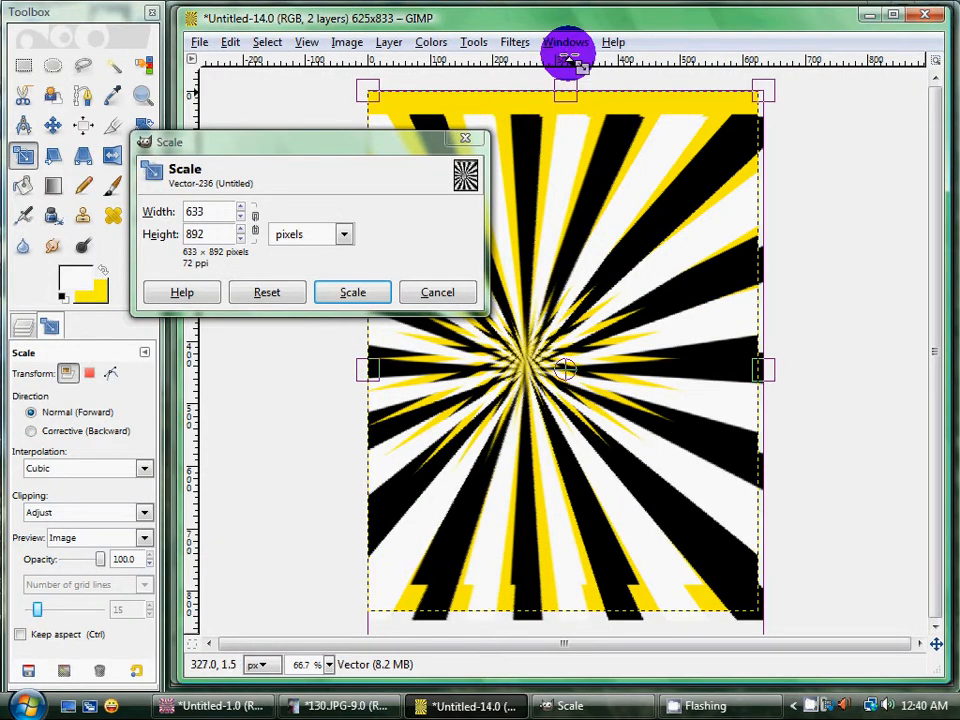
left_click(349, 296)
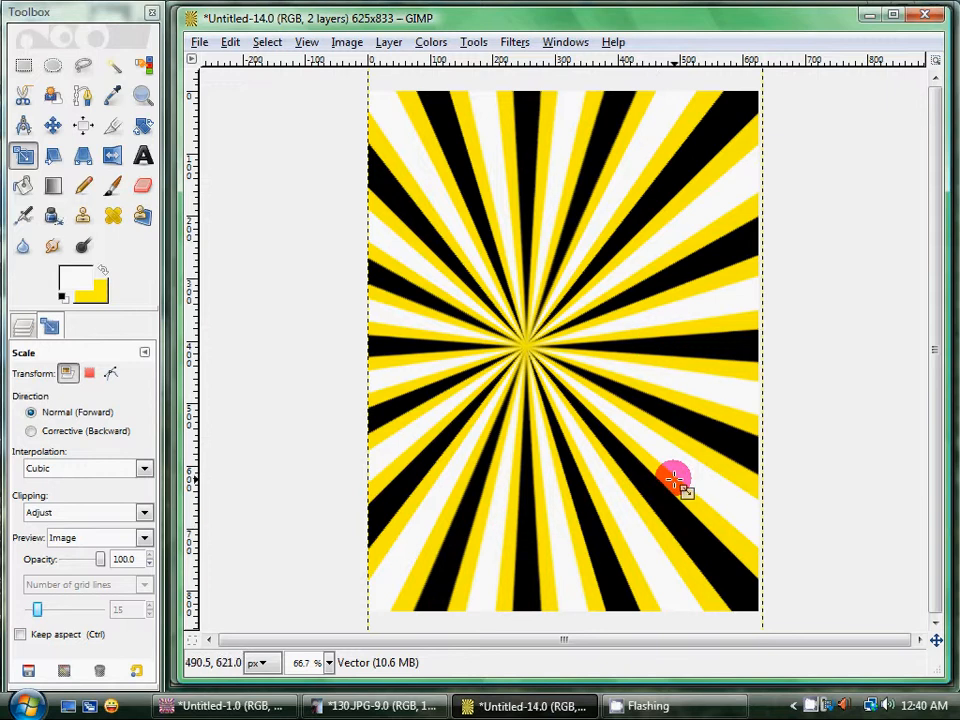
- Add a transparent 625 × 833 px layer named Black above the Vector layer
left_click(32, 327)
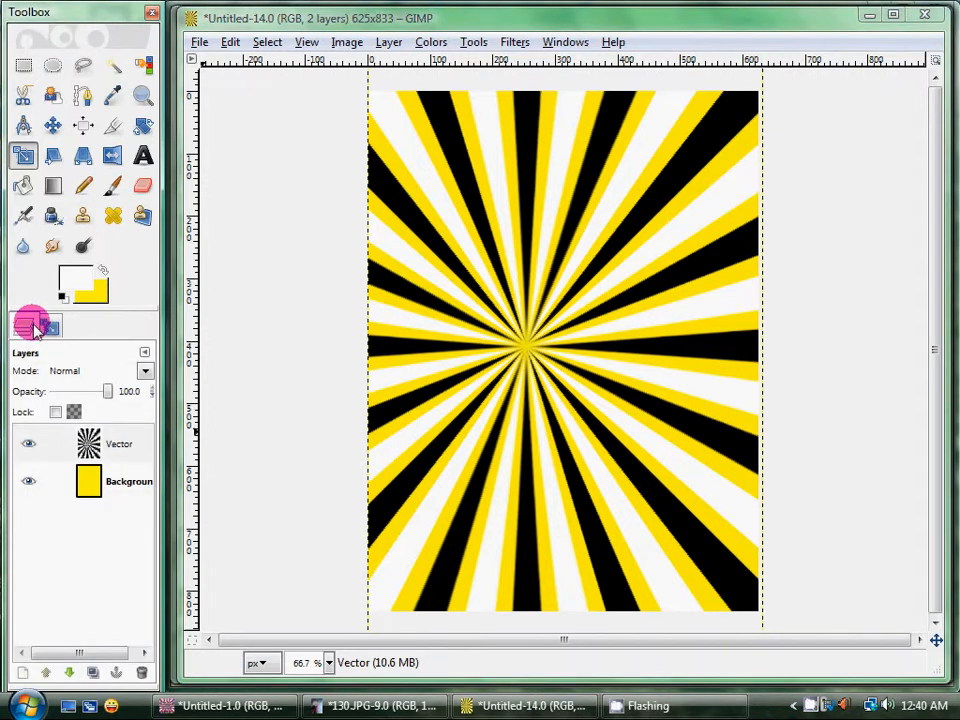
left_click(390, 42)
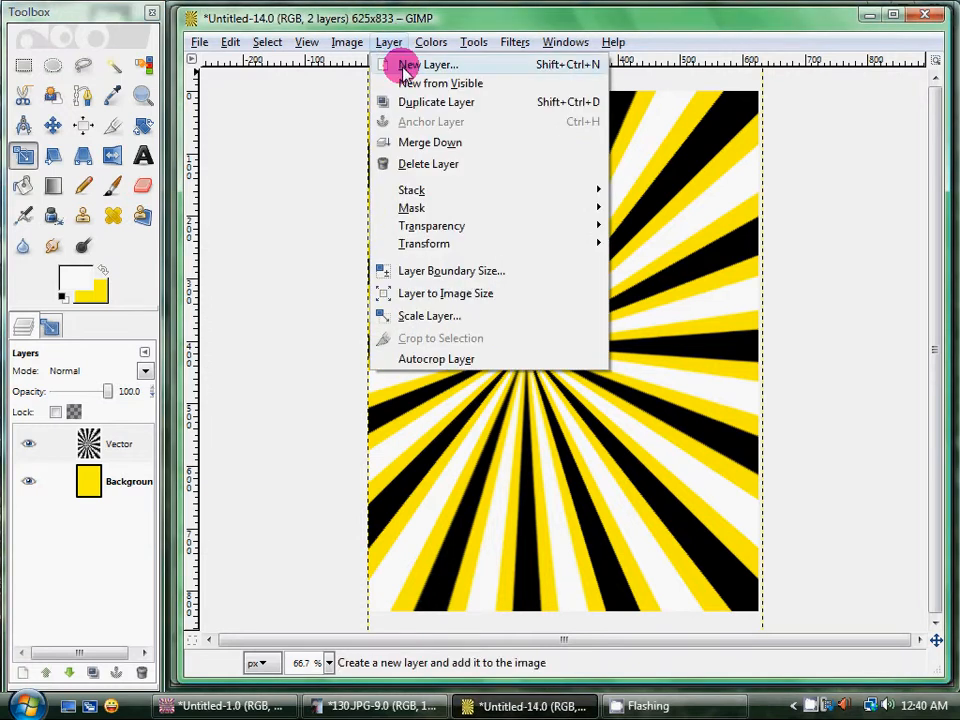
left_click(405, 66)
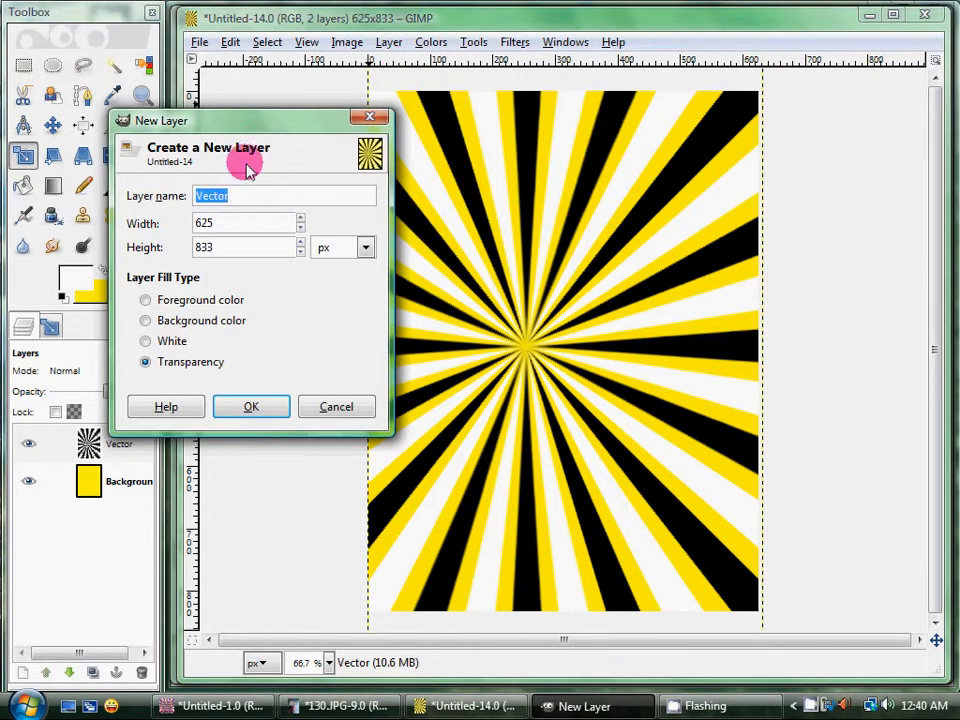
type("Black")
left_click(226, 405)
- Add a transparent 625 × 833 px layer named White above the Black layer
left_click(386, 42)
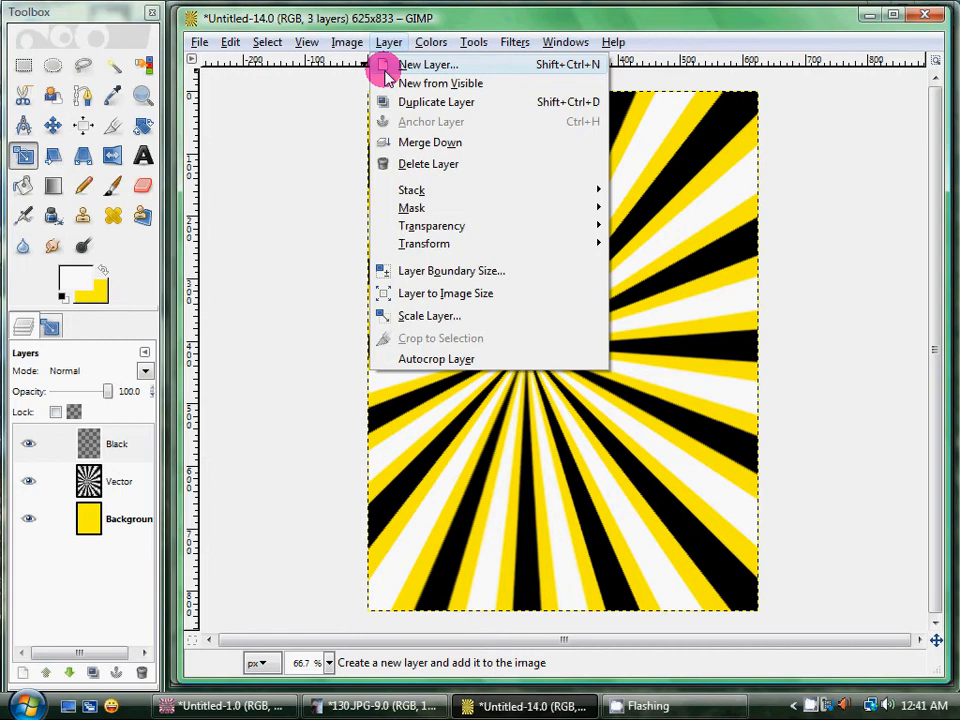
left_click(379, 64)
type("White")
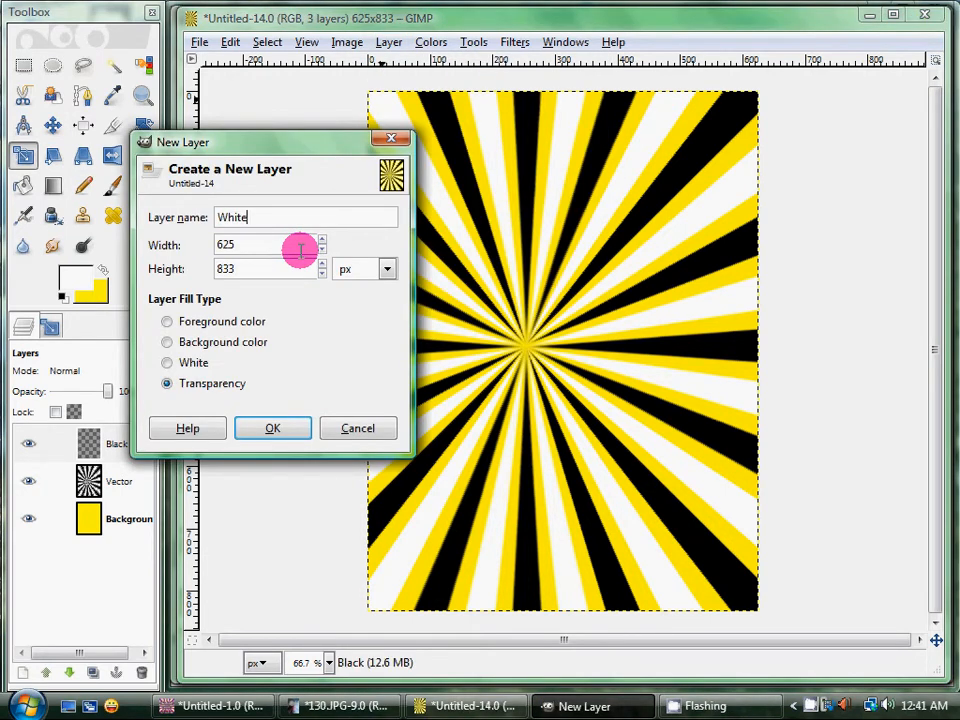
key("Return")
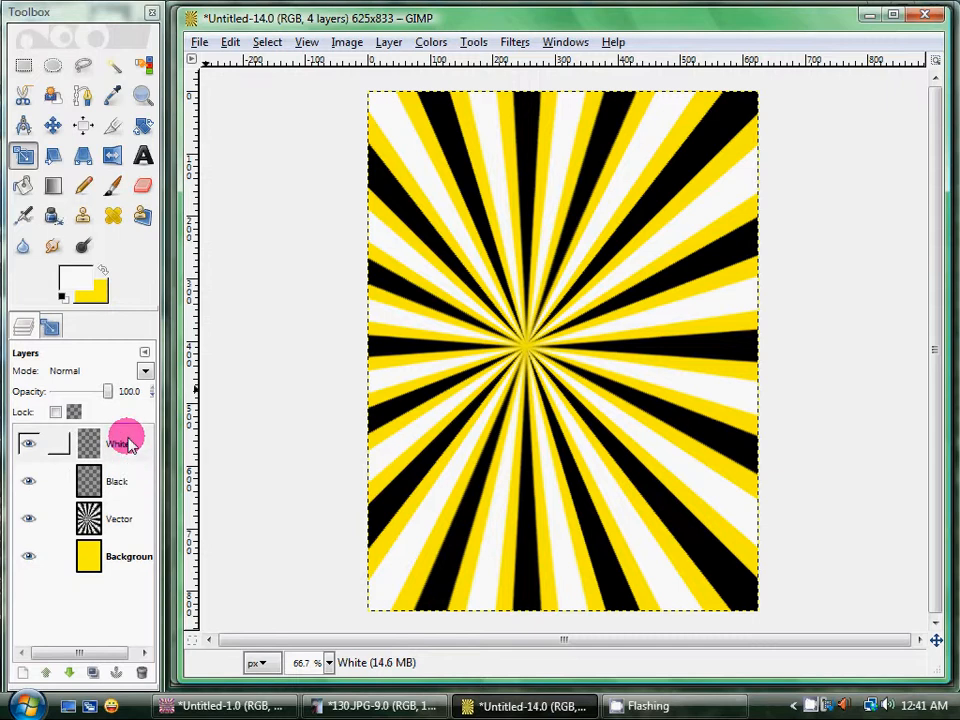
- Select all the black rays on the Vector layer with the Select by Color tool
left_click(120, 518)
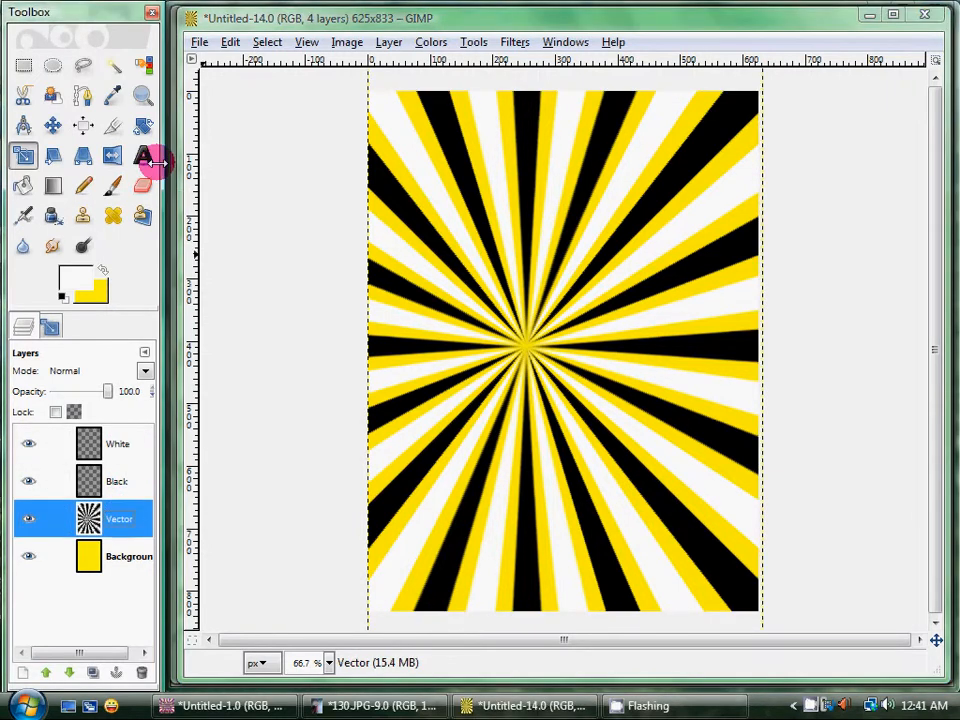
left_click(141, 80)
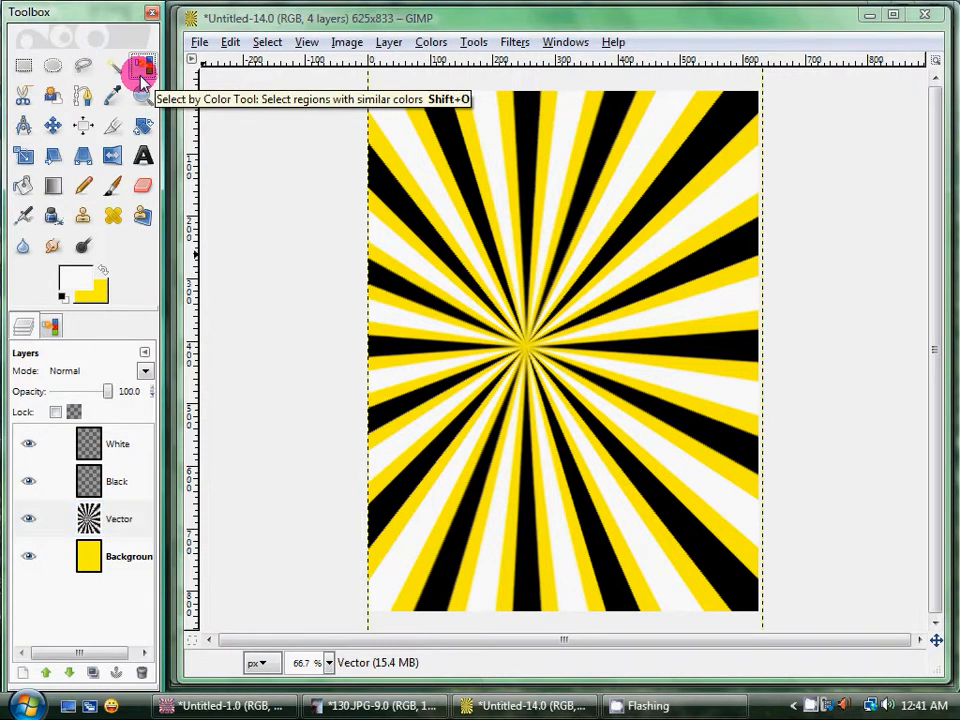
left_click(381, 196)
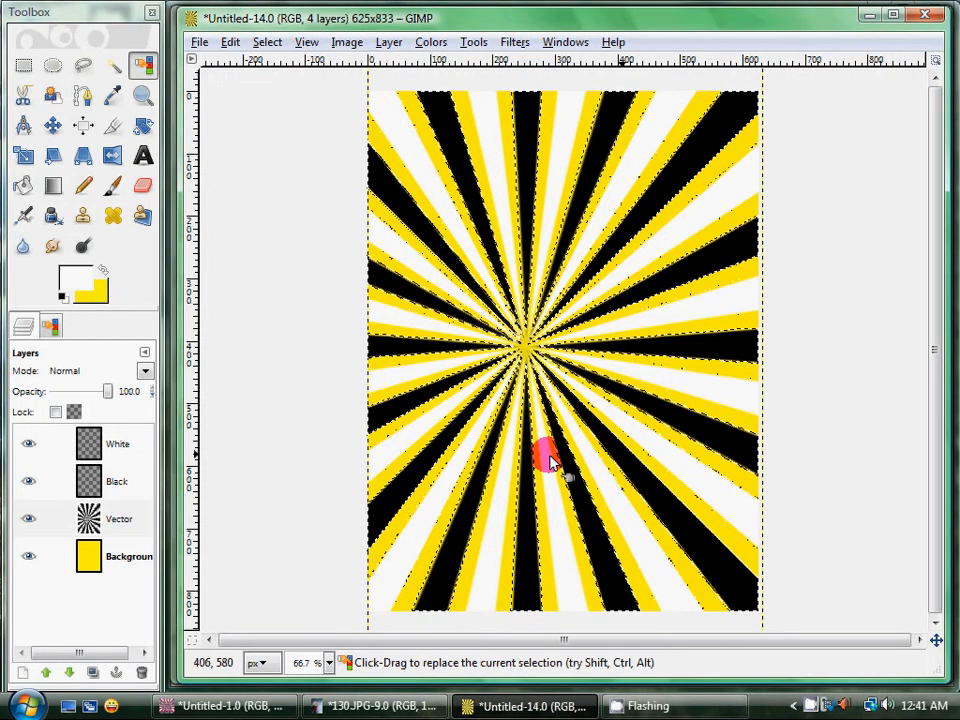
- Bucket-fill the selected rays on the Black layer with pink, using ff0096 as the foreground color
left_click(92, 480)
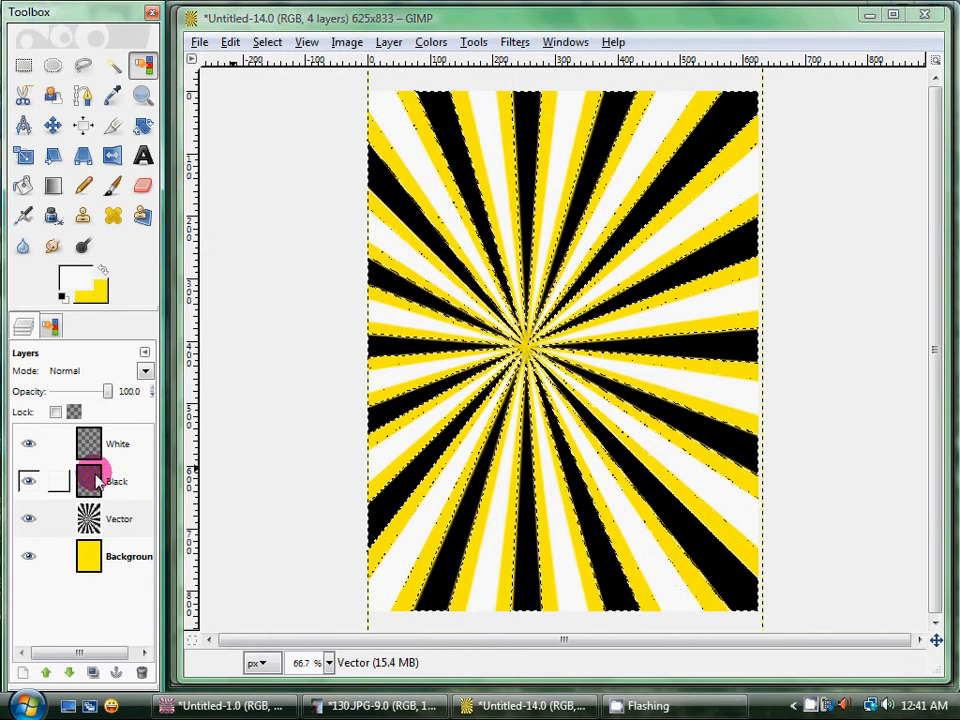
double_click(120, 482)
left_click(78, 288)
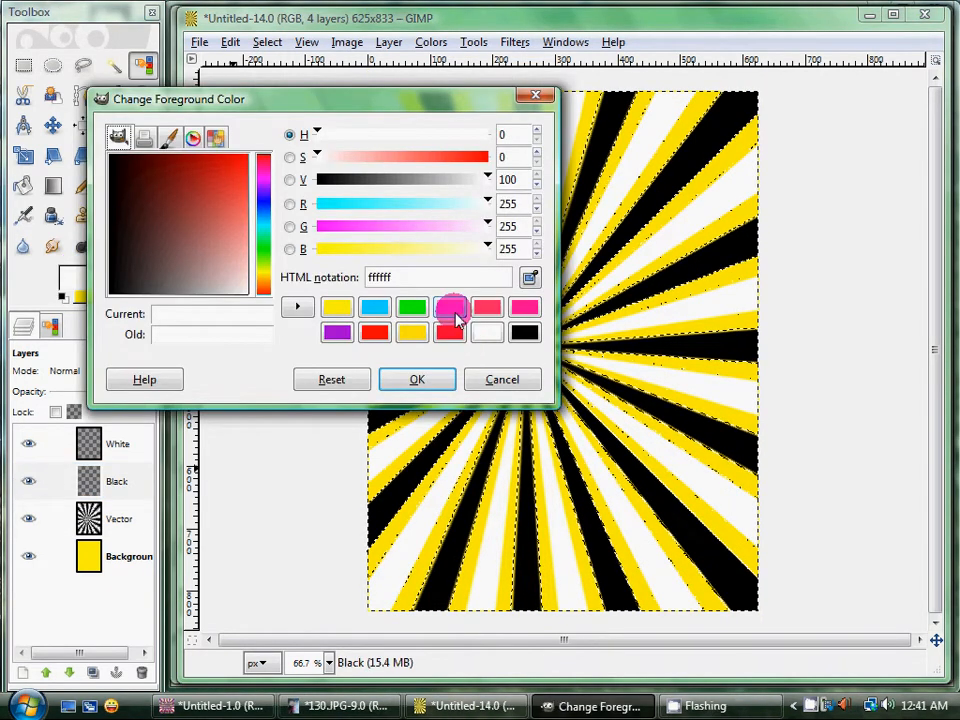
left_click(522, 309)
left_click(433, 382)
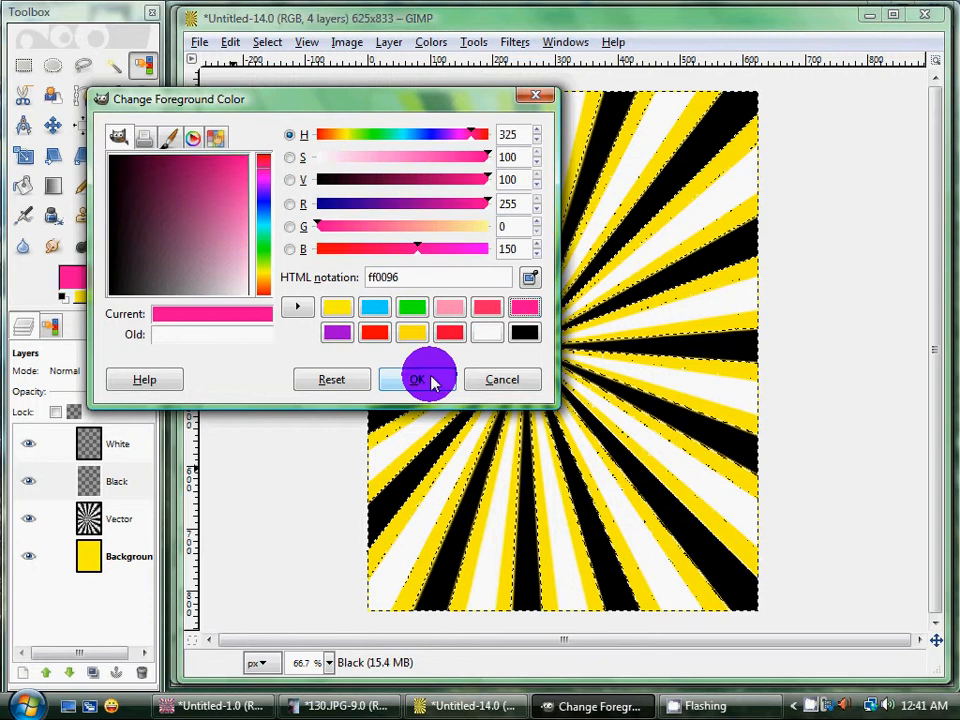
left_click(25, 185)
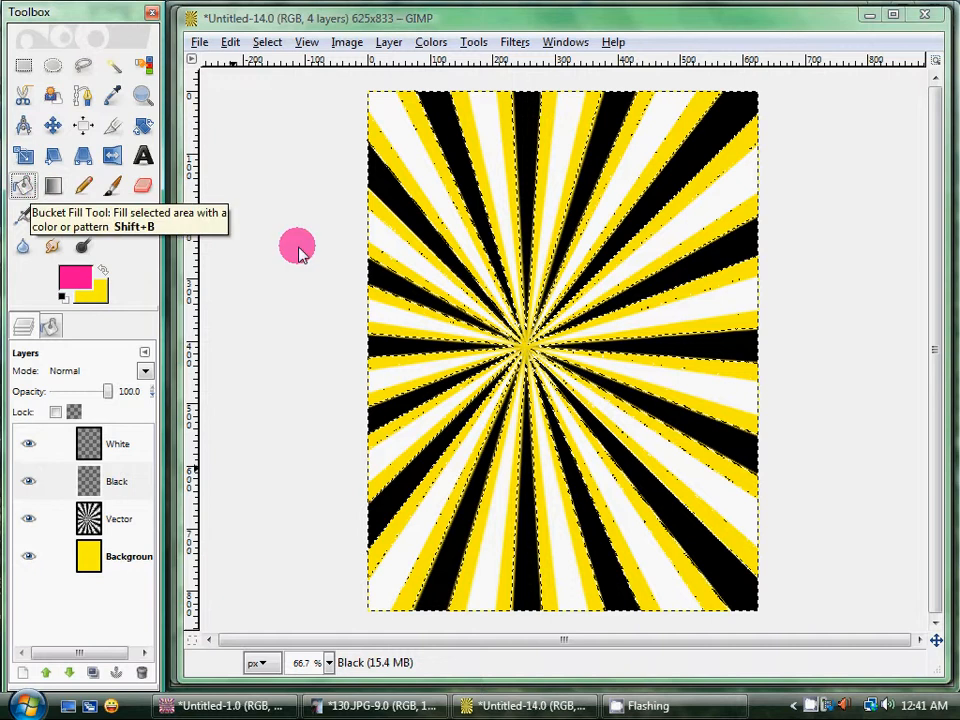
left_click(411, 302)
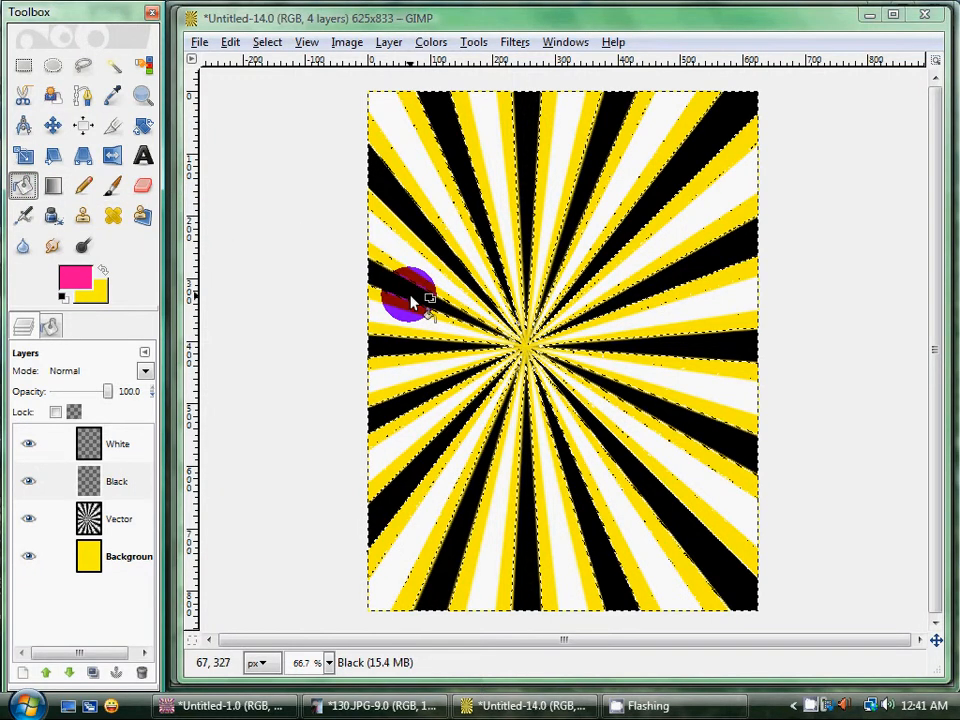
- Fill the selected rays on the Black layer with the pink foreground color and clear the selection
left_click(411, 302)
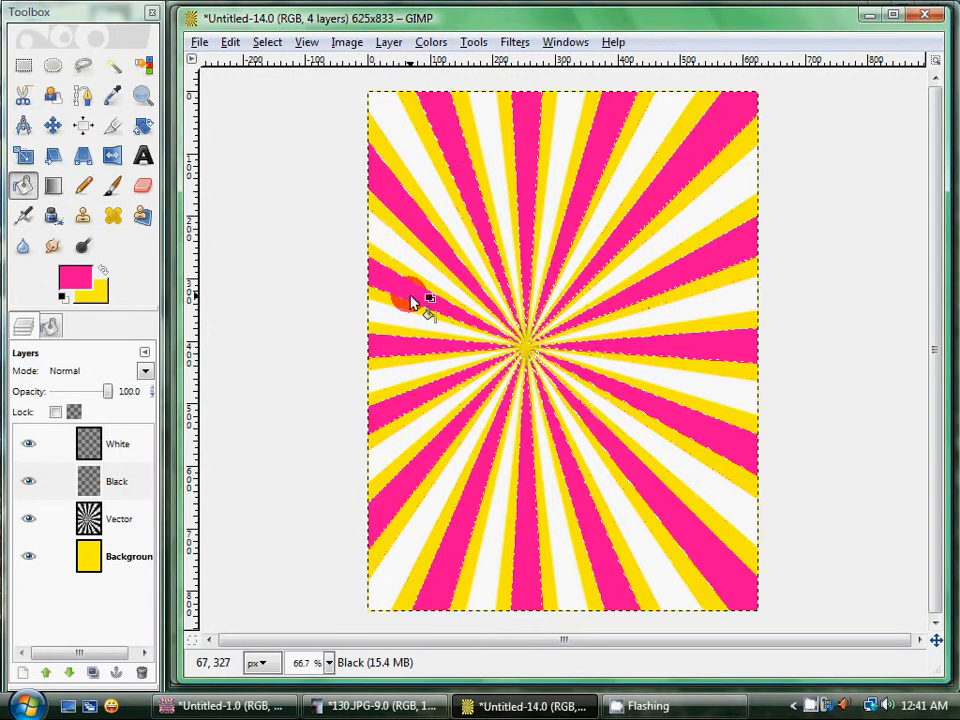
left_click(268, 43)
left_click(282, 88)
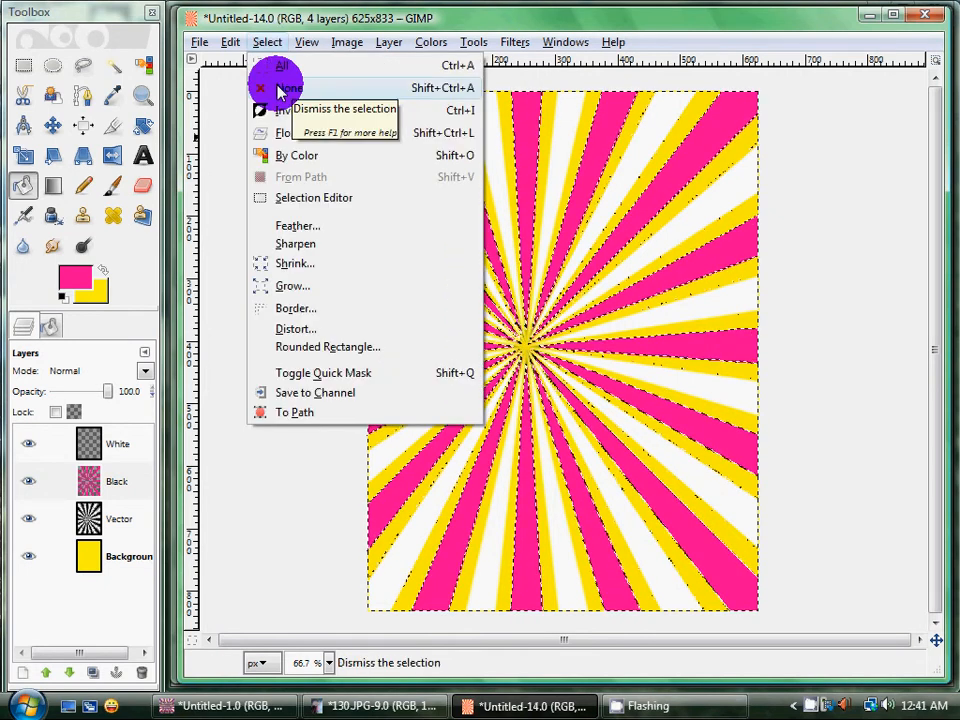
left_click(284, 88)
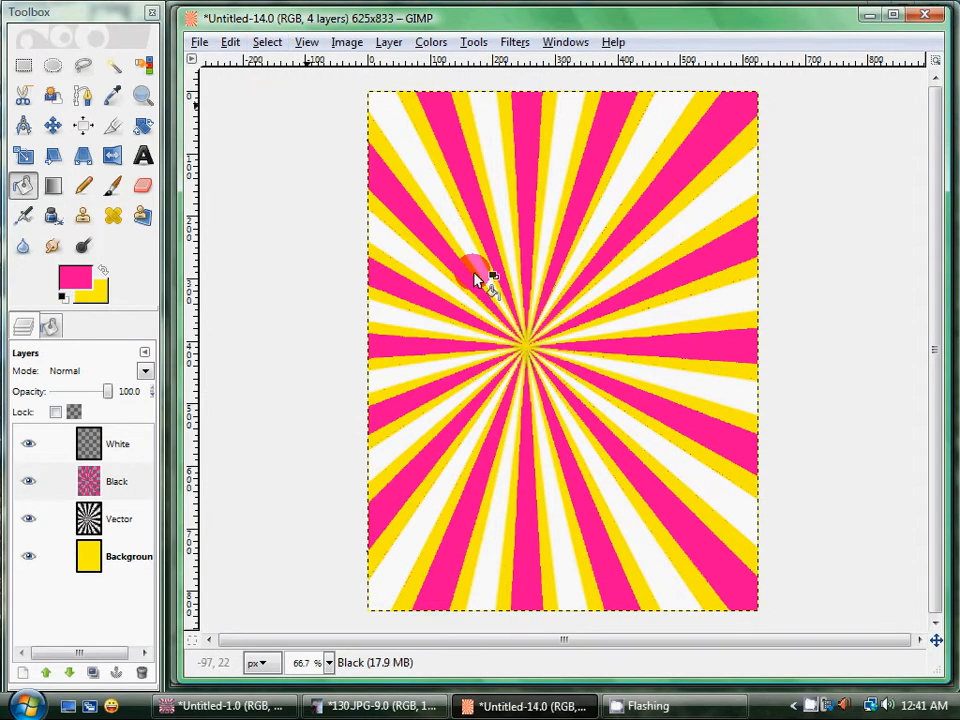
- Select all the white rays on the Vector layer with the Select by Color tool
left_click(120, 519)
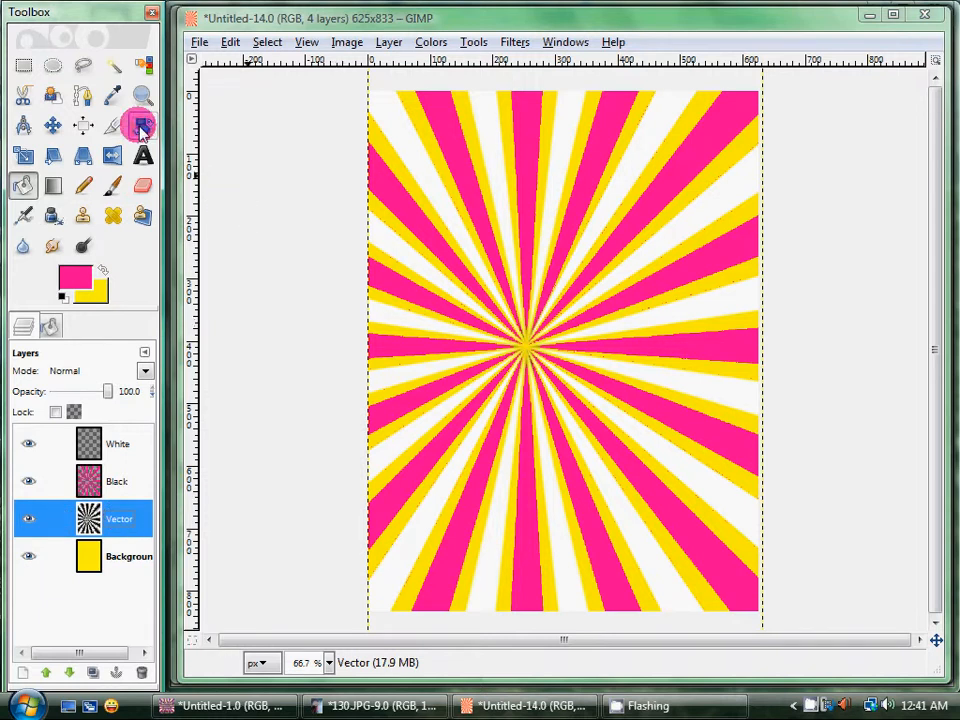
left_click(144, 65)
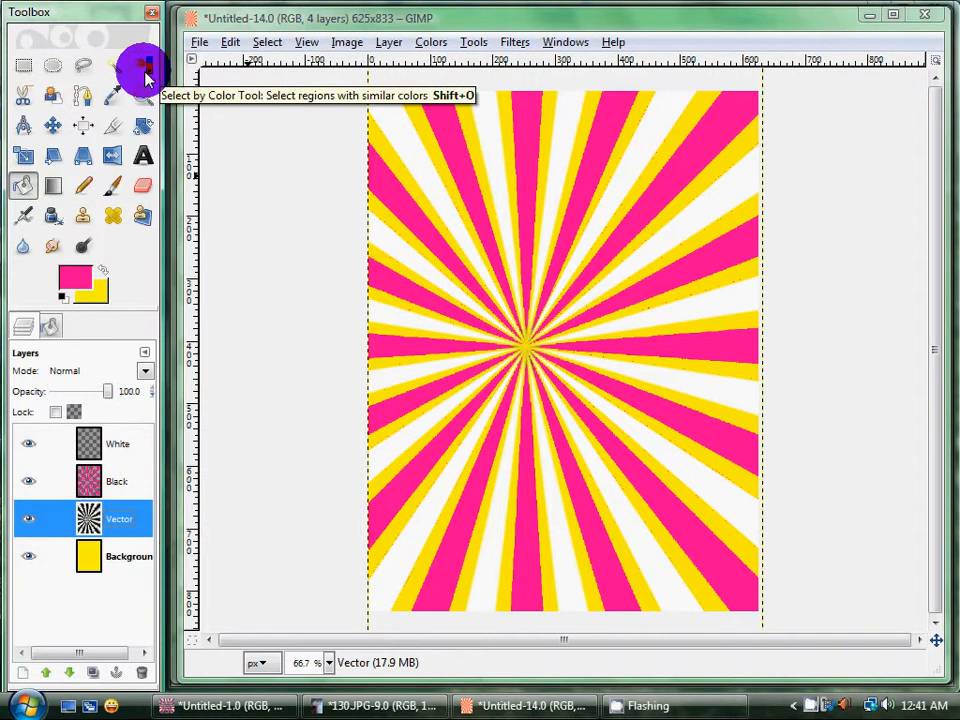
left_click(403, 257)
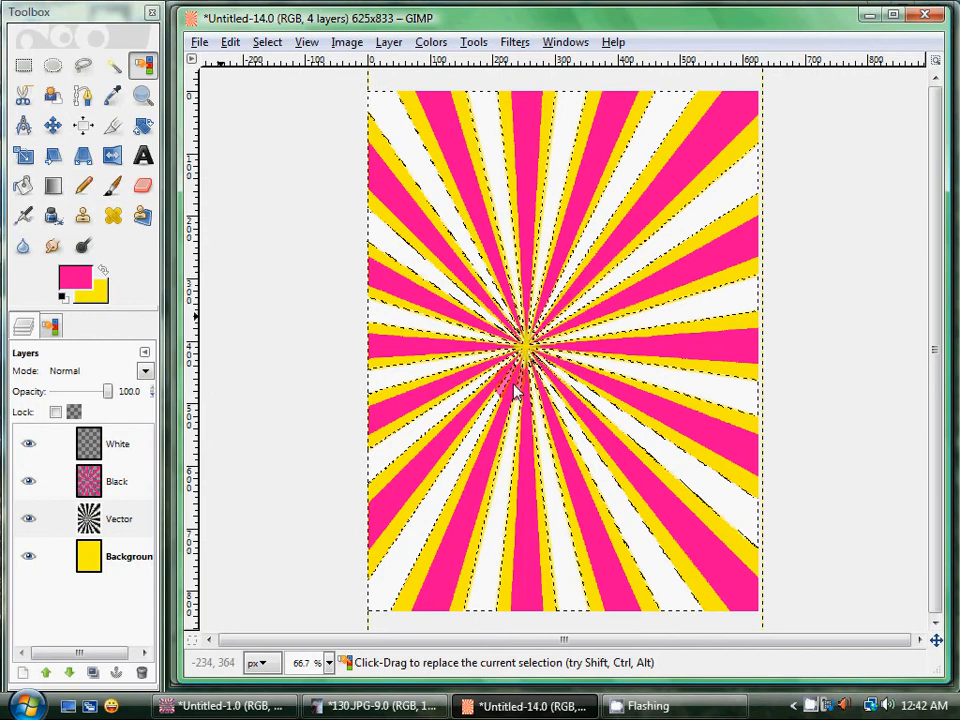
- Set the Bucket Fill tool to pattern fill with the purple Glitter 7 pattern
left_click(22, 188)
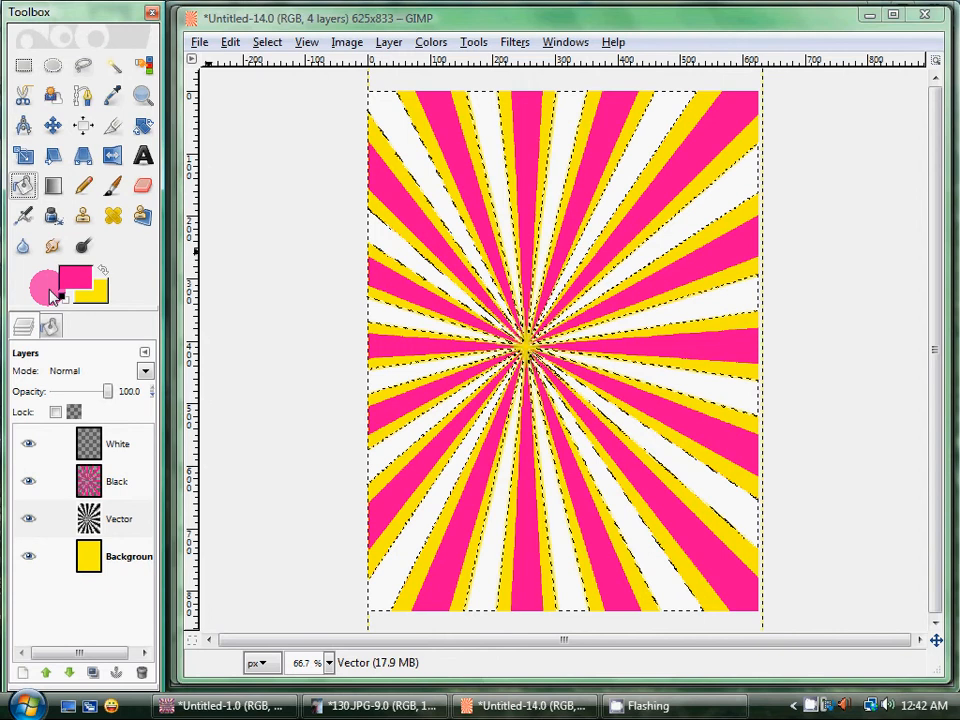
left_click(50, 326)
left_click(55, 472)
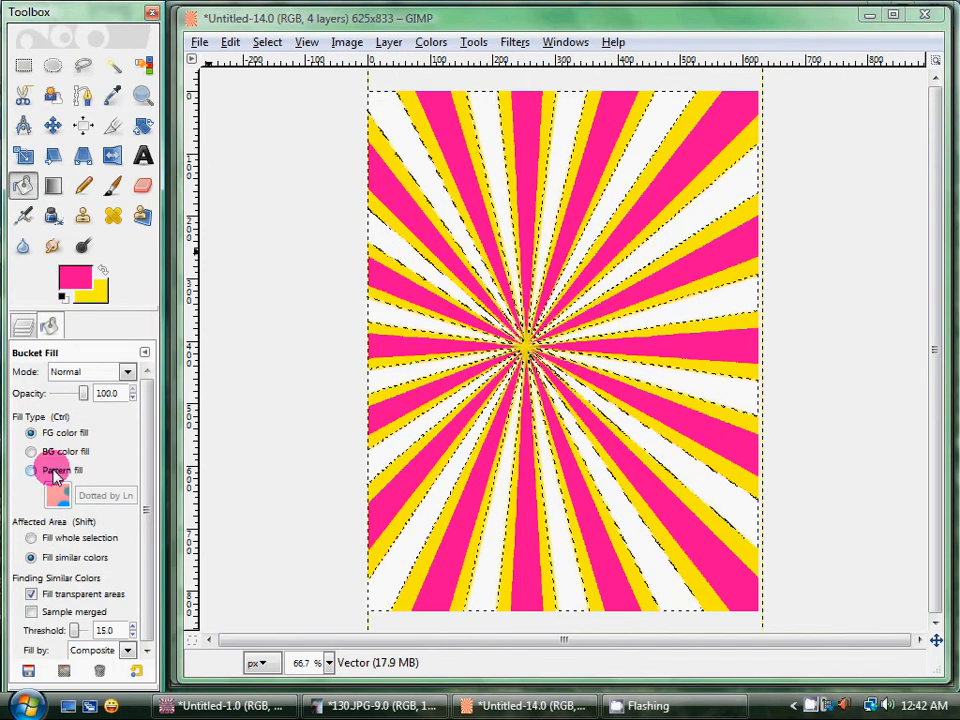
left_click(31, 472)
left_click(62, 496)
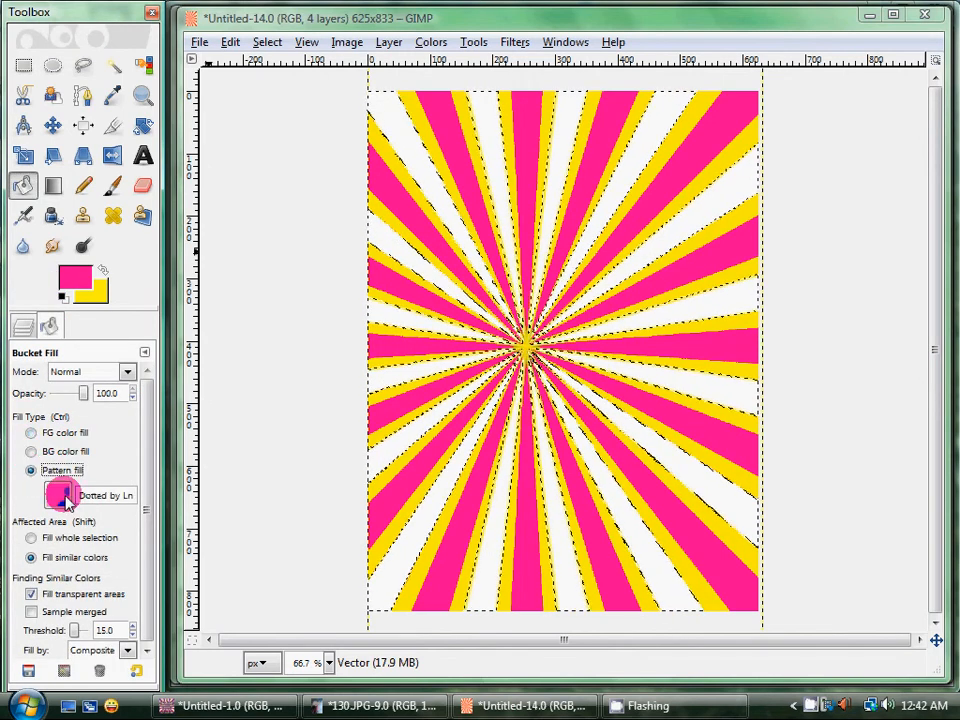
left_click(64, 497)
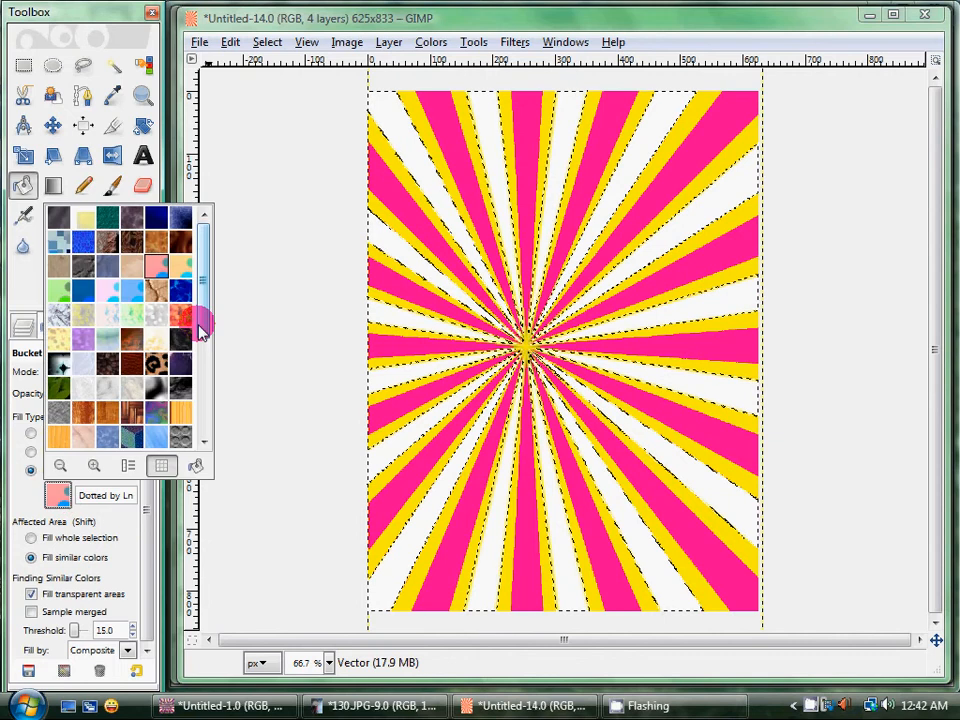
left_click(203, 370)
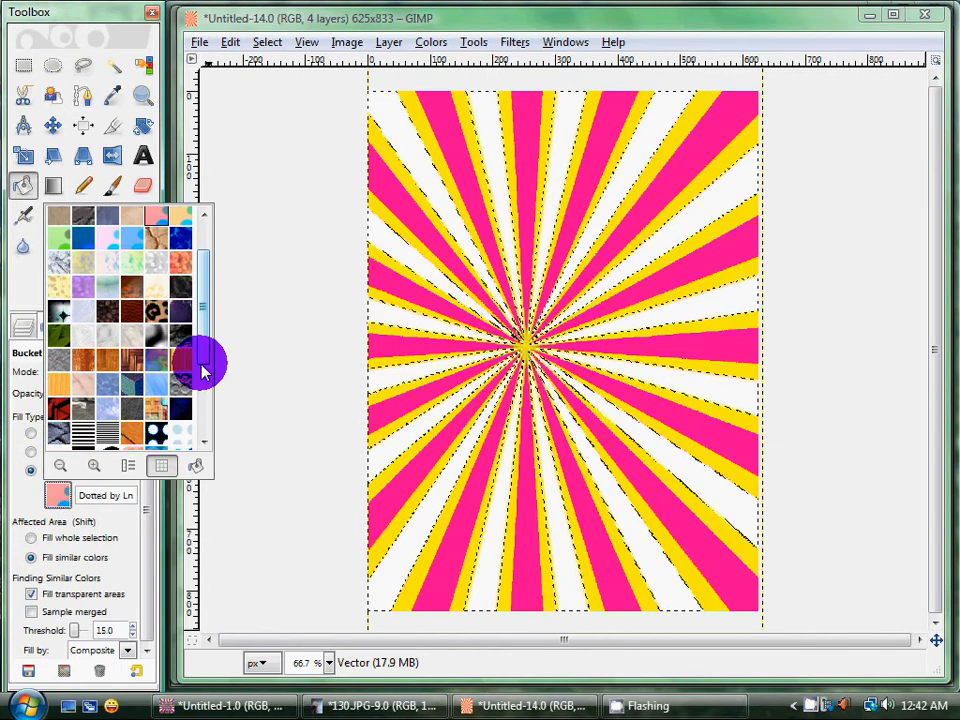
left_click(203, 370)
left_click(205, 300)
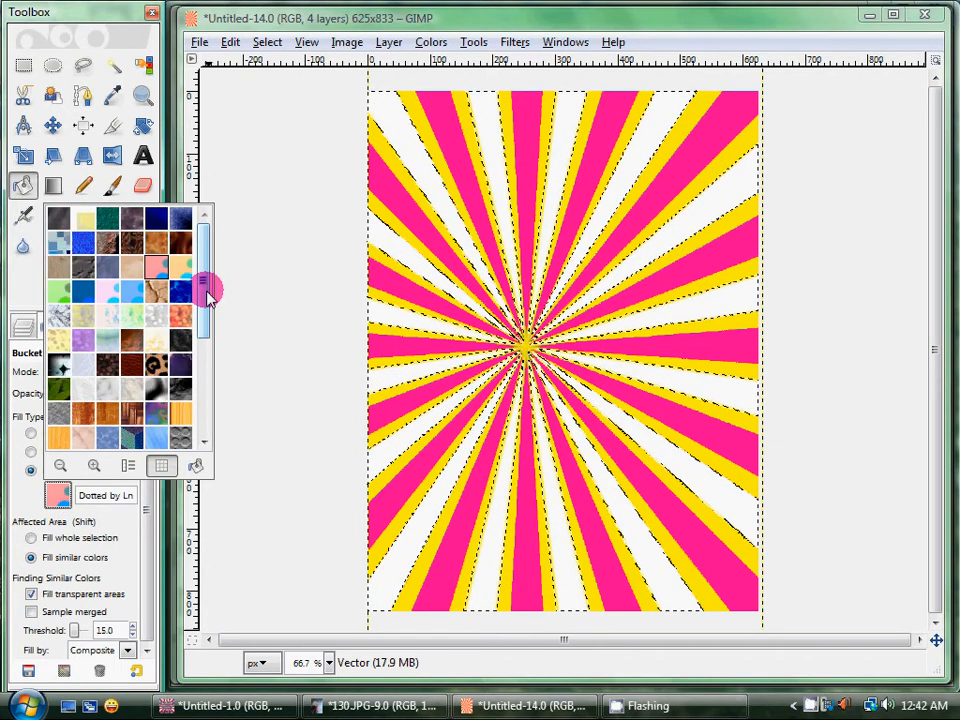
left_click(83, 344)
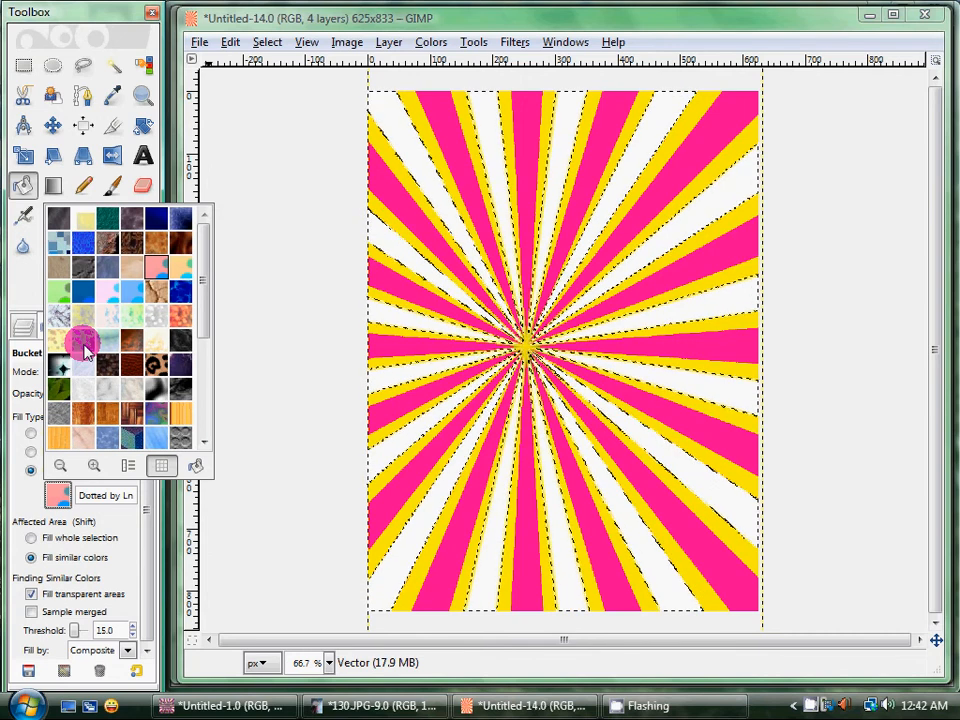
left_click(82, 340)
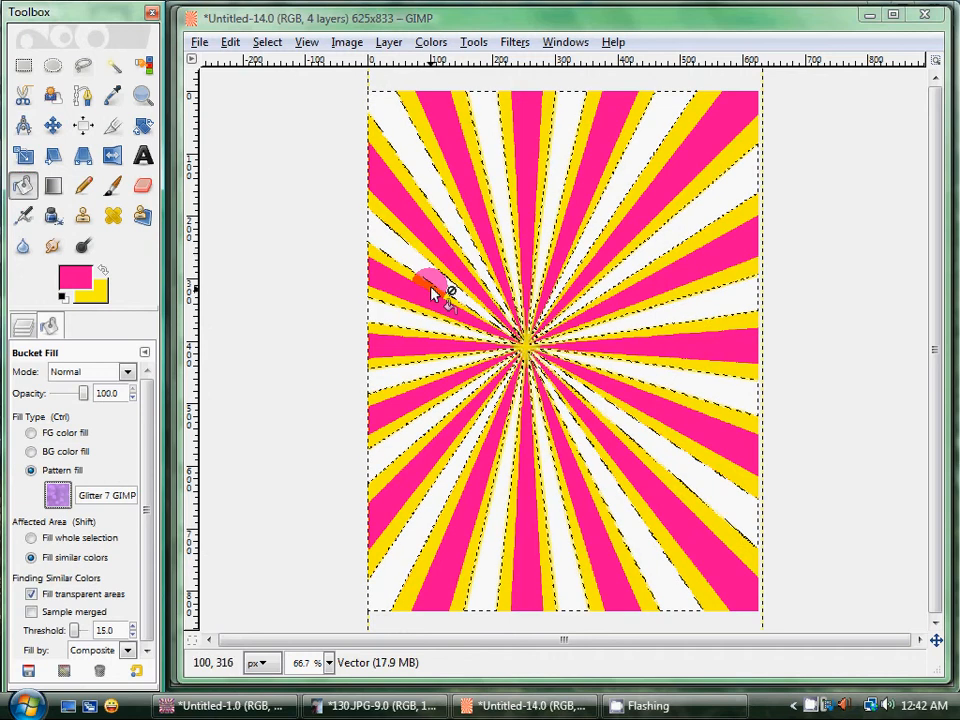
- Bucket-fill the selected rays on the White layer with the purple glitter pattern
left_click(23, 326)
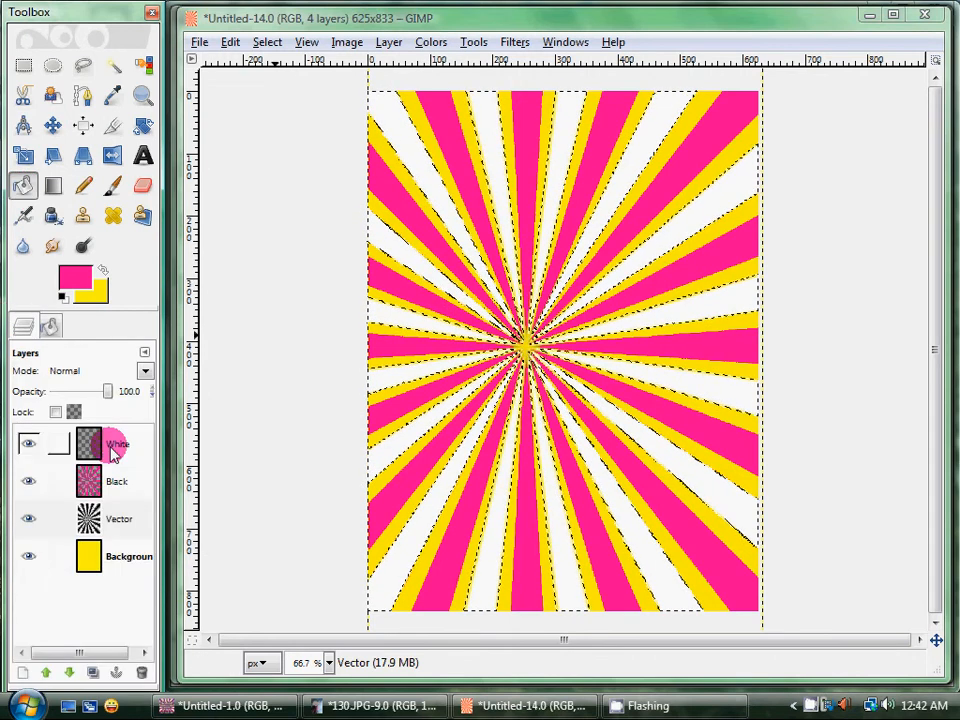
left_click(112, 452)
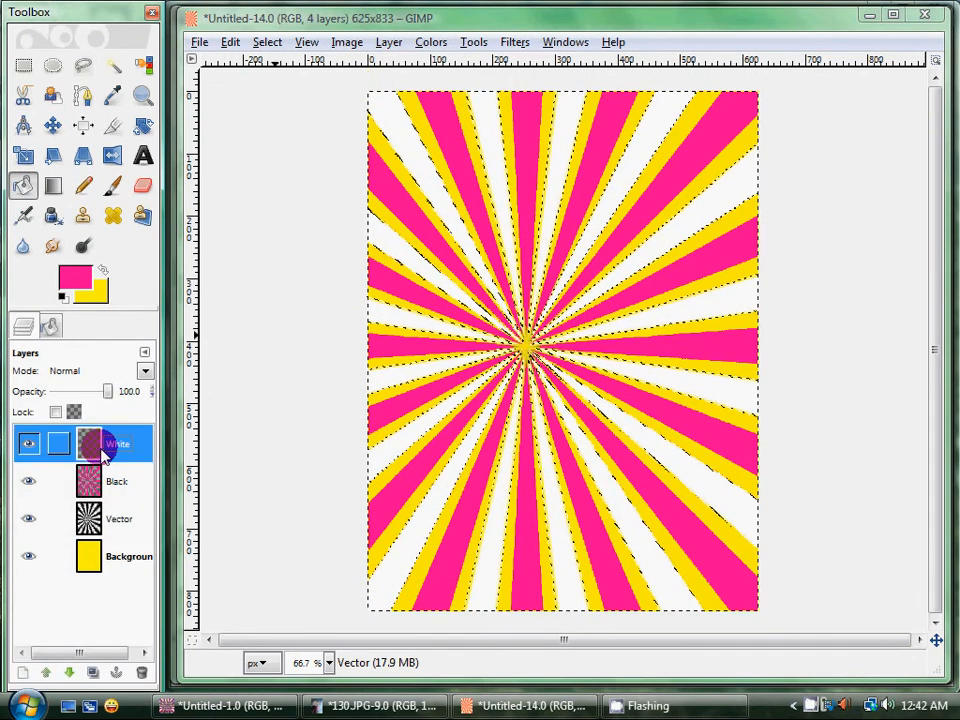
left_click(386, 318)
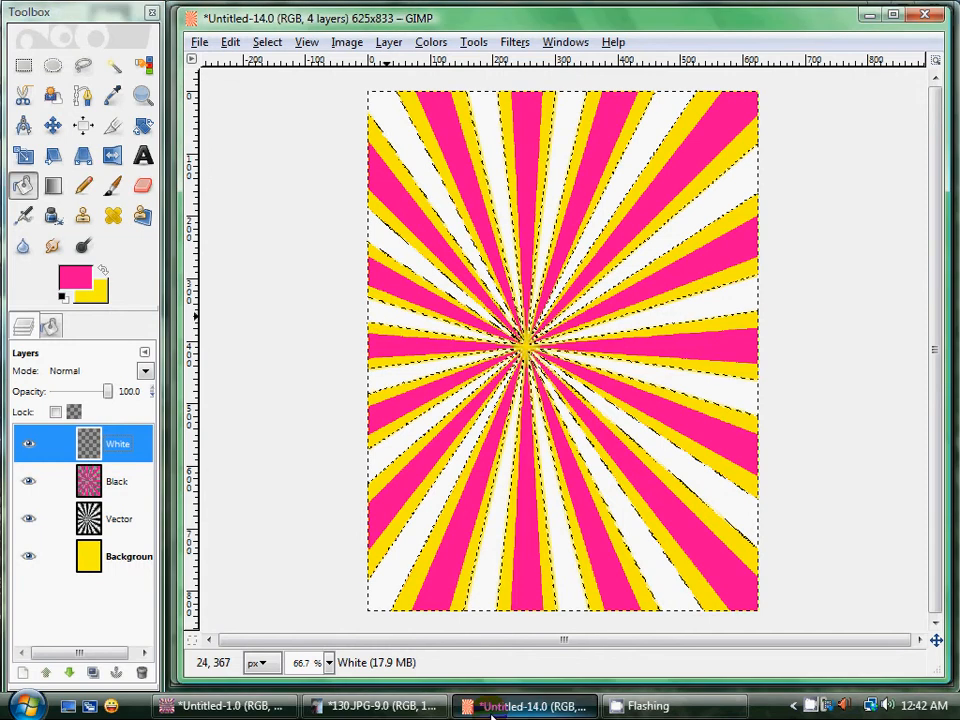
left_click(207, 455)
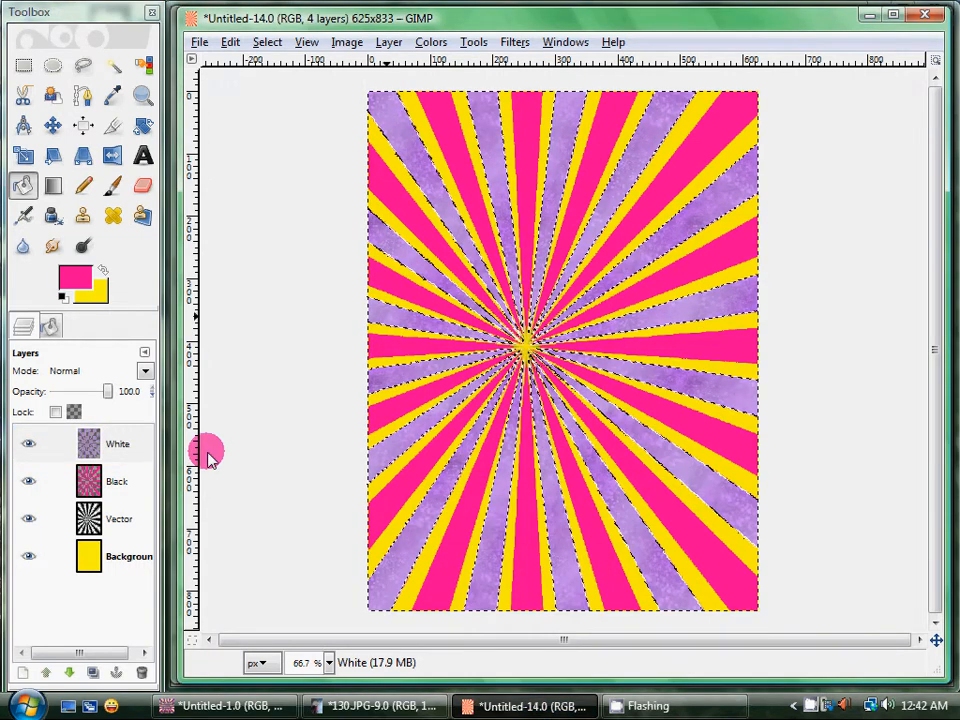
- Clear the selection and delete the Vector layer
left_click(267, 44)
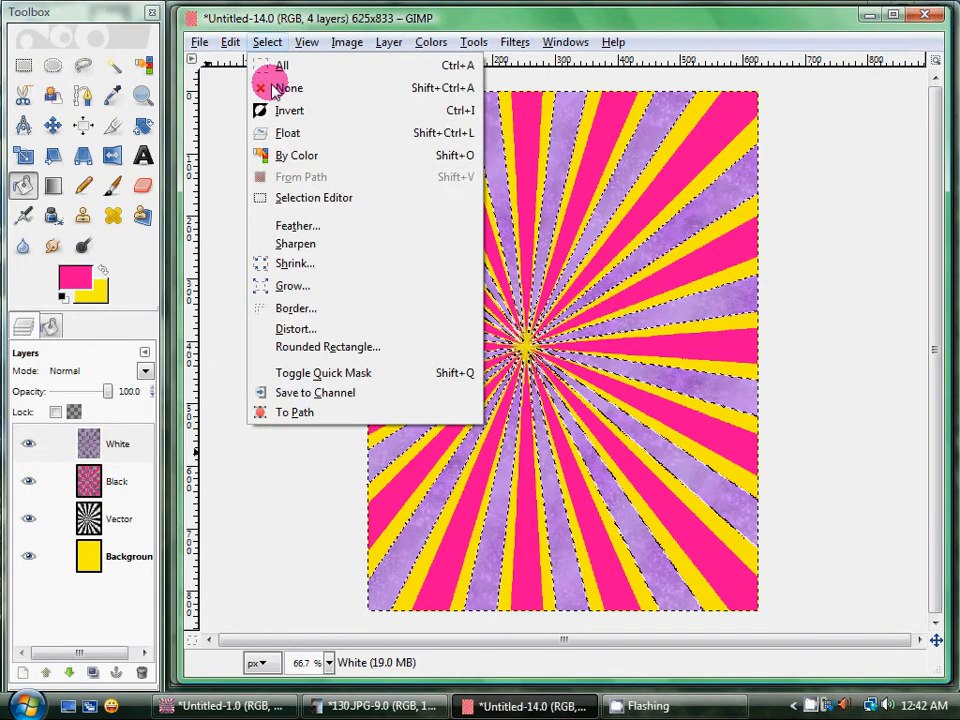
left_click(277, 90)
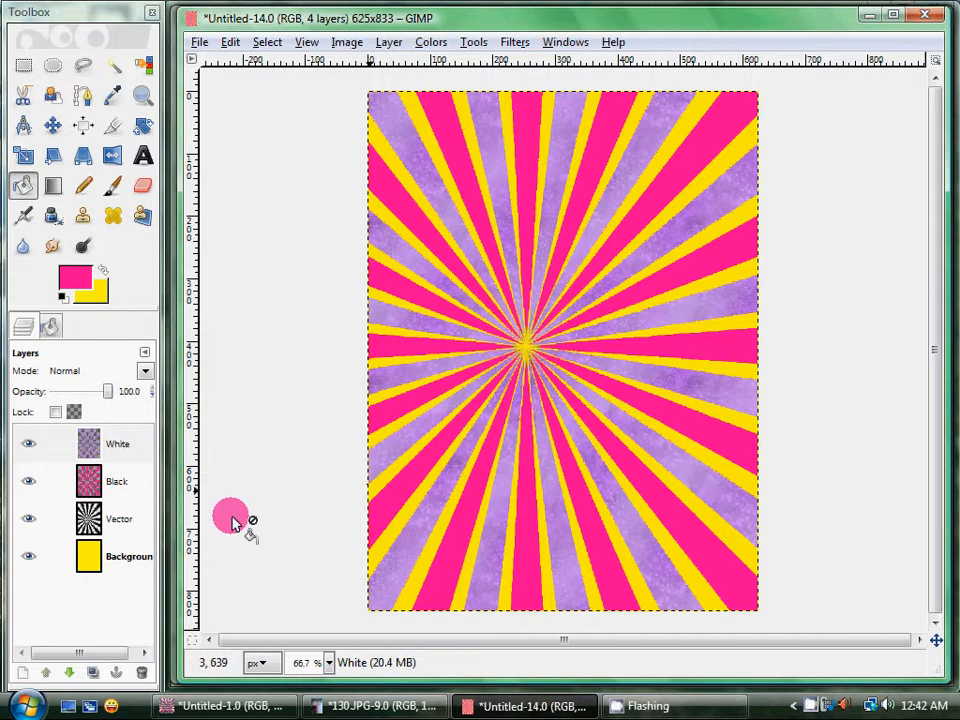
right_click(123, 528)
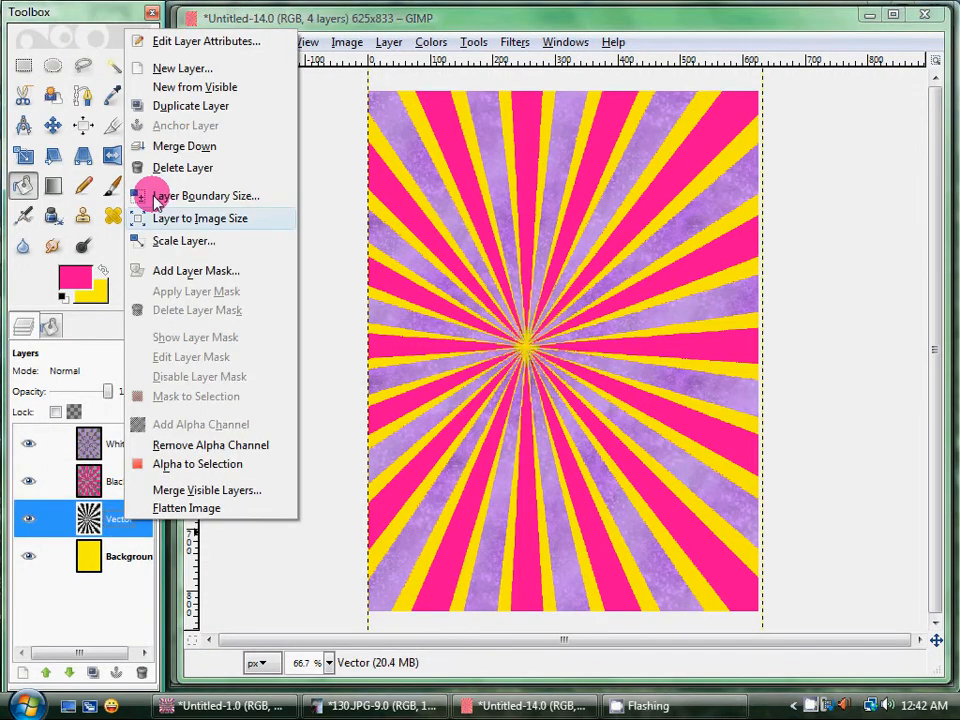
left_click(170, 175)
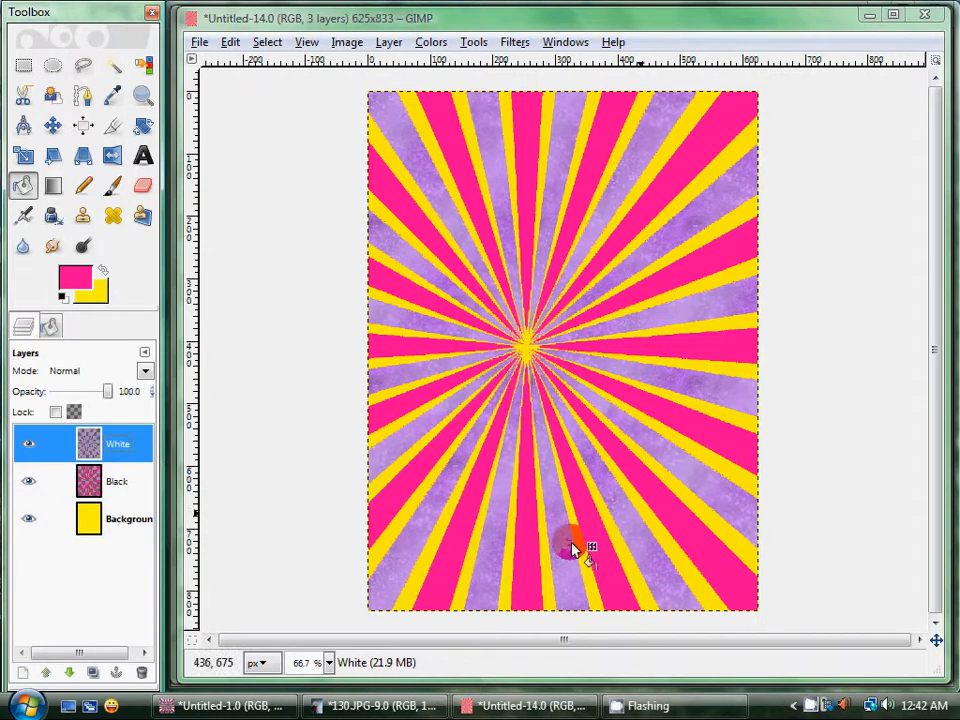
- Apply a Gaussian Blur to the Black layer with a 10 px horizontal and vertical radius
left_click(131, 495)
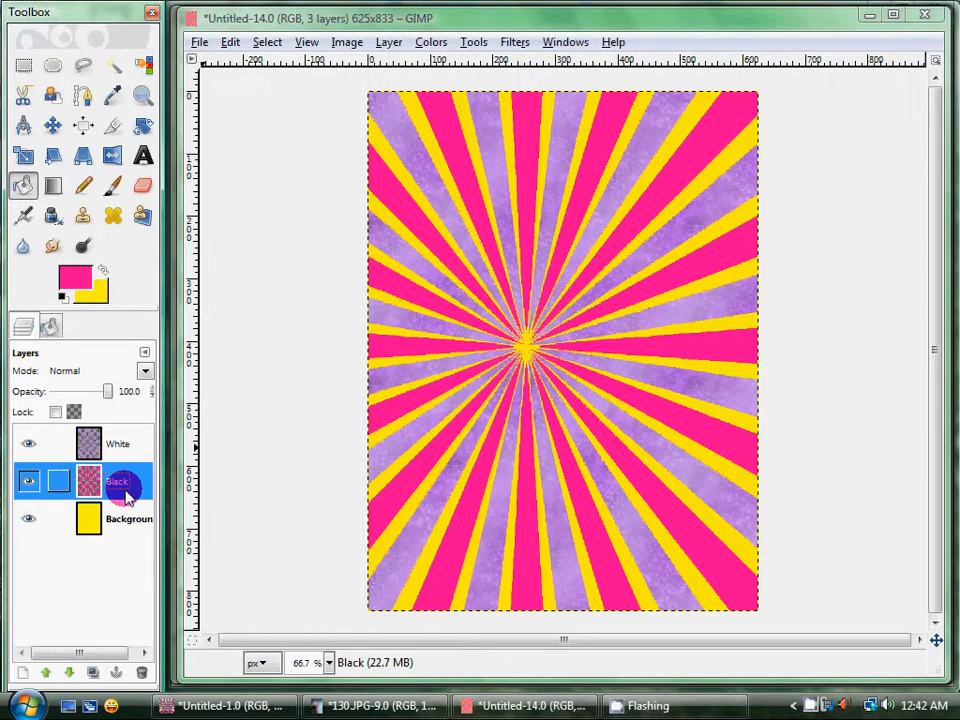
left_click(533, 50)
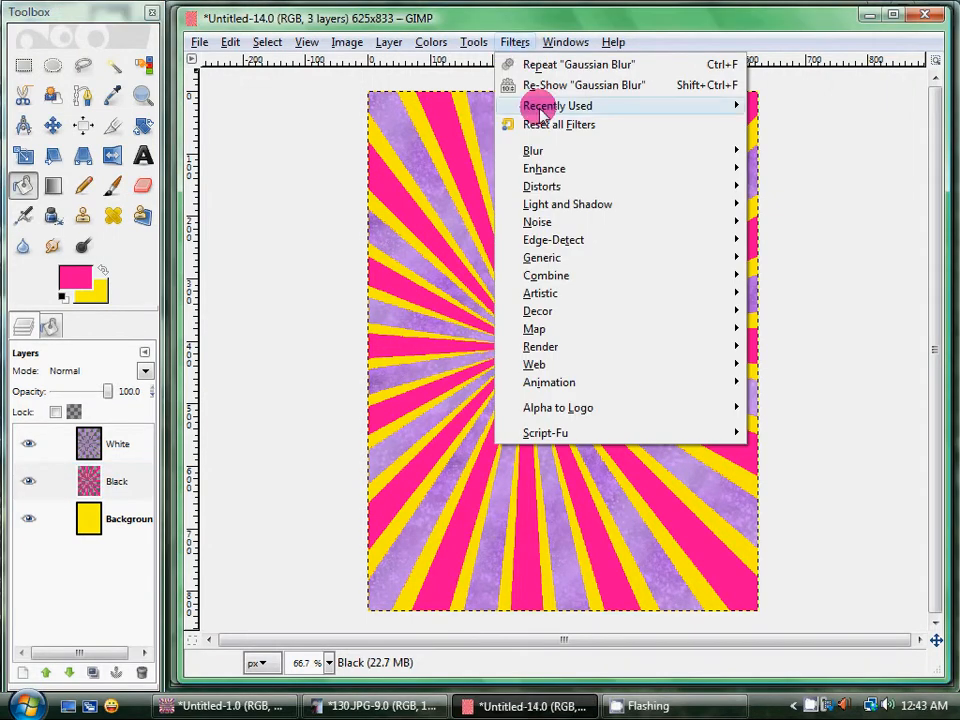
mouse_move(537, 150)
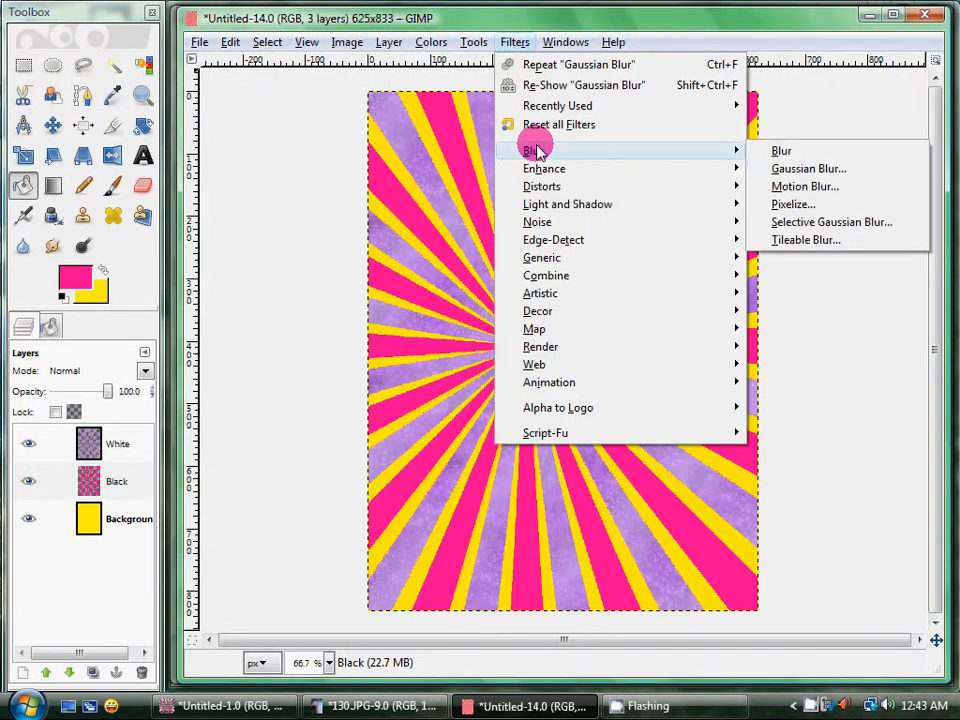
left_click(811, 172)
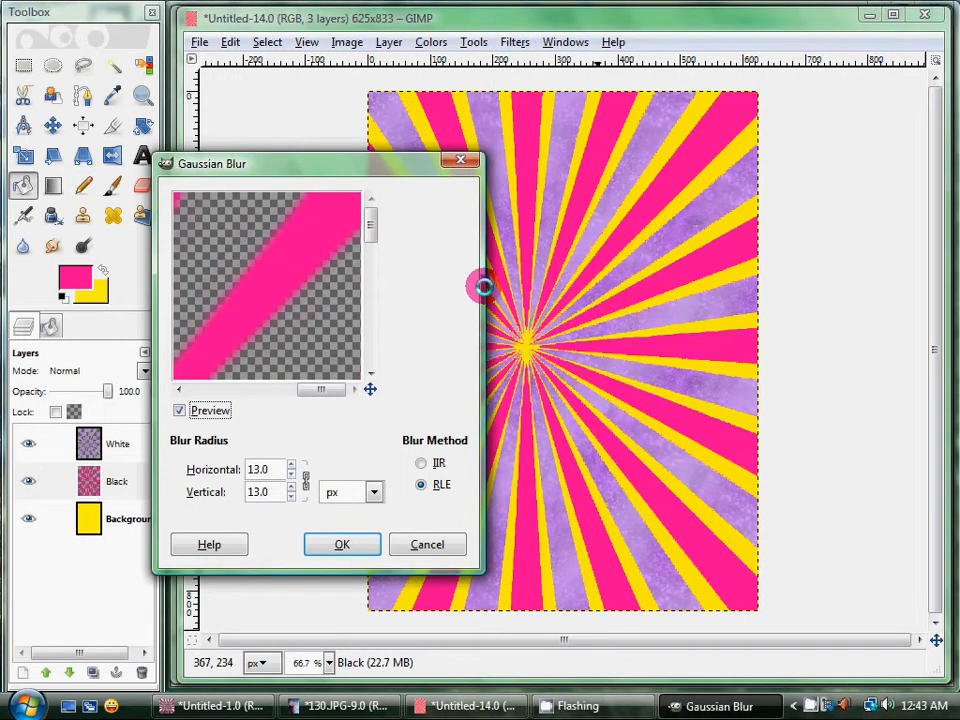
left_click(292, 475)
left_click(292, 475)
left_click(292, 476)
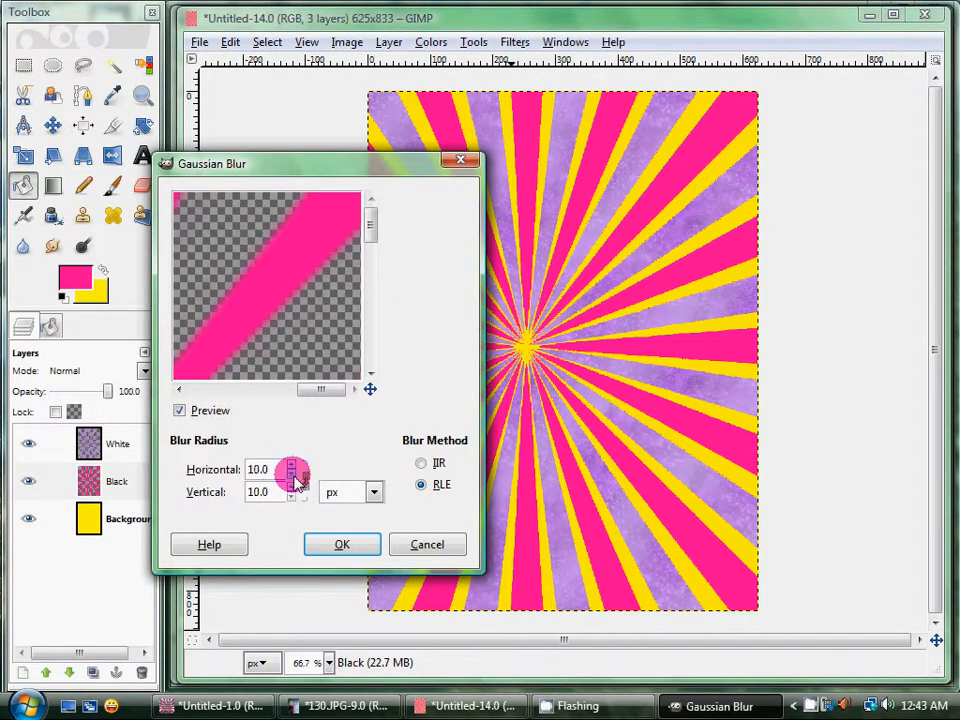
left_click(340, 546)
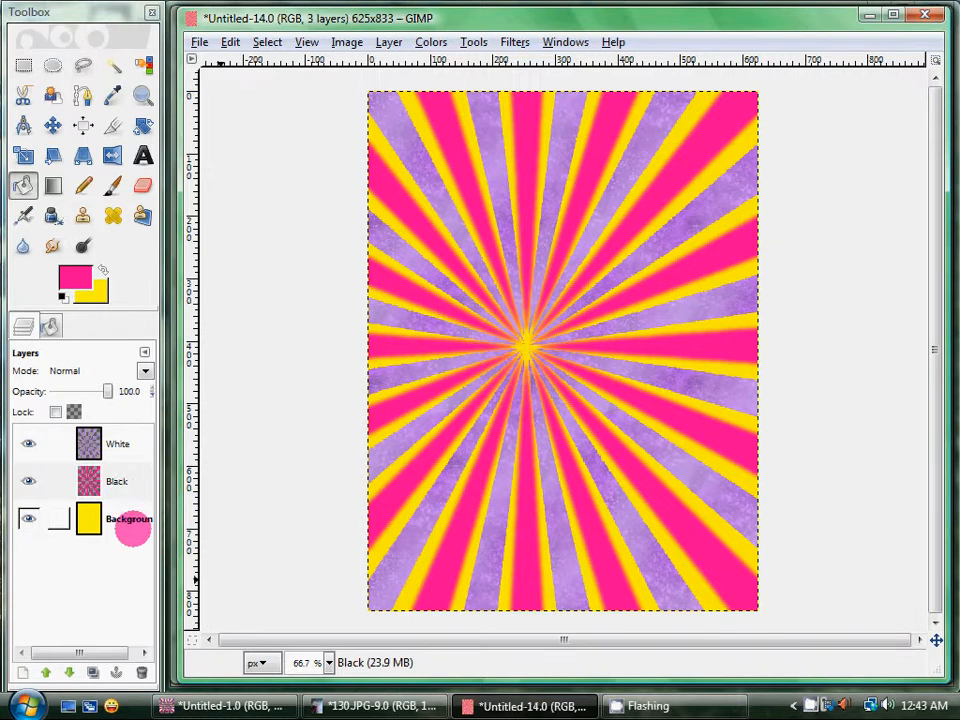
- Apply a Gaussian Blur to the White layer with a 6 px horizontal and vertical radius
left_click(131, 530)
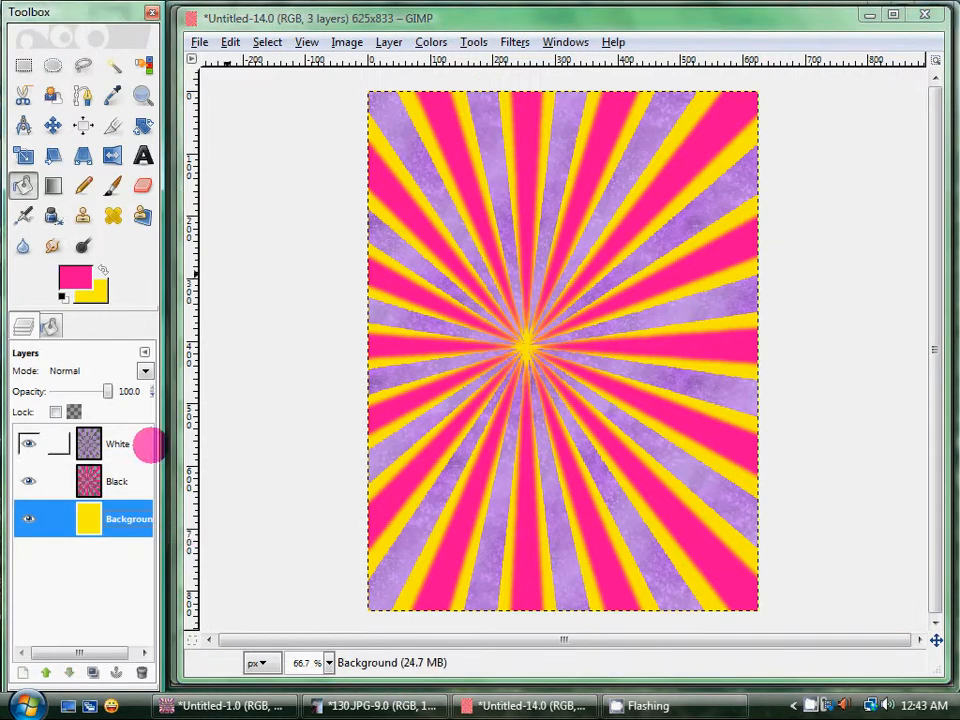
left_click(140, 445)
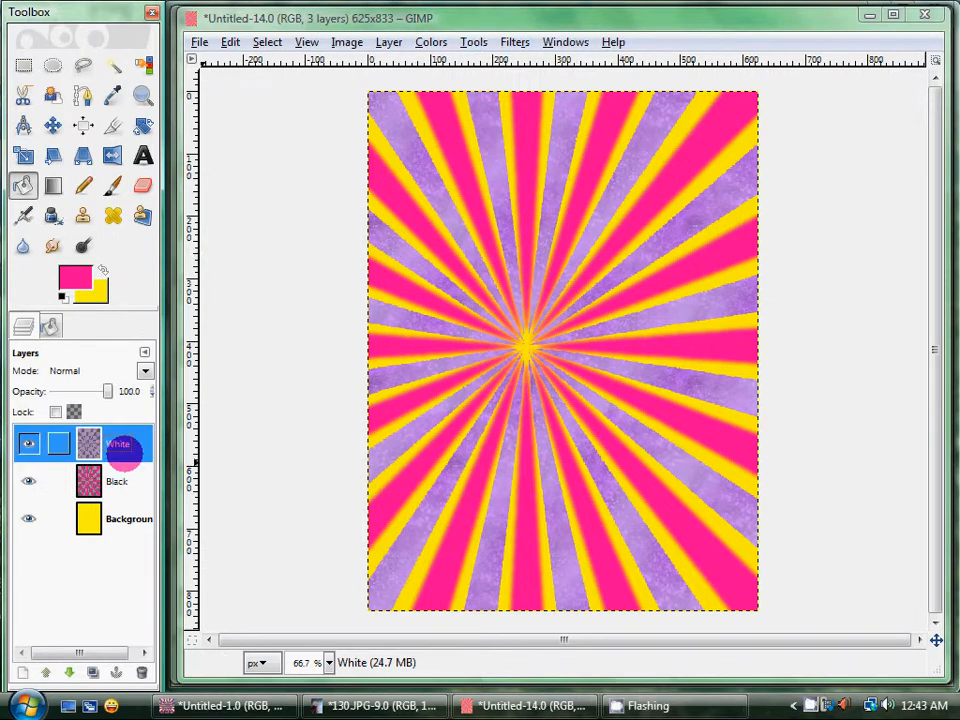
left_click(514, 41)
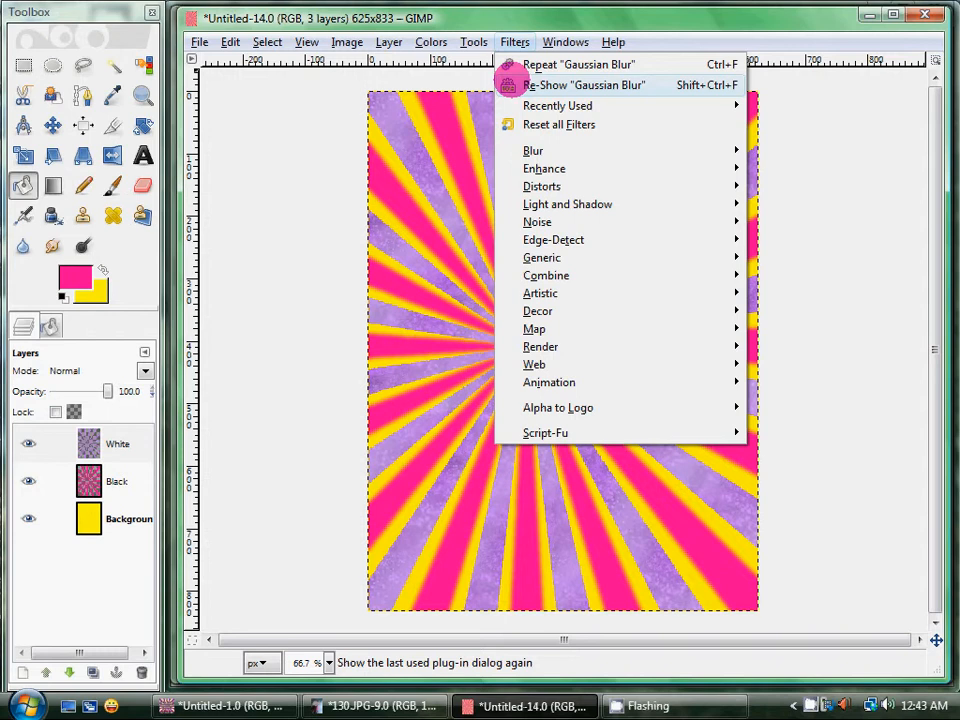
left_click(508, 85)
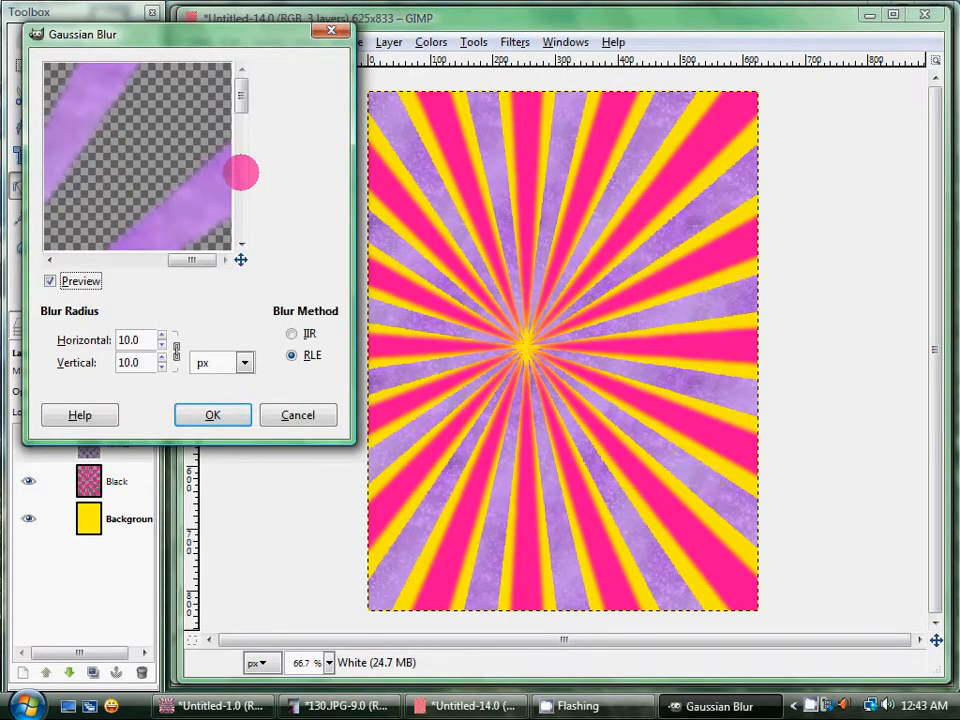
left_click(242, 133)
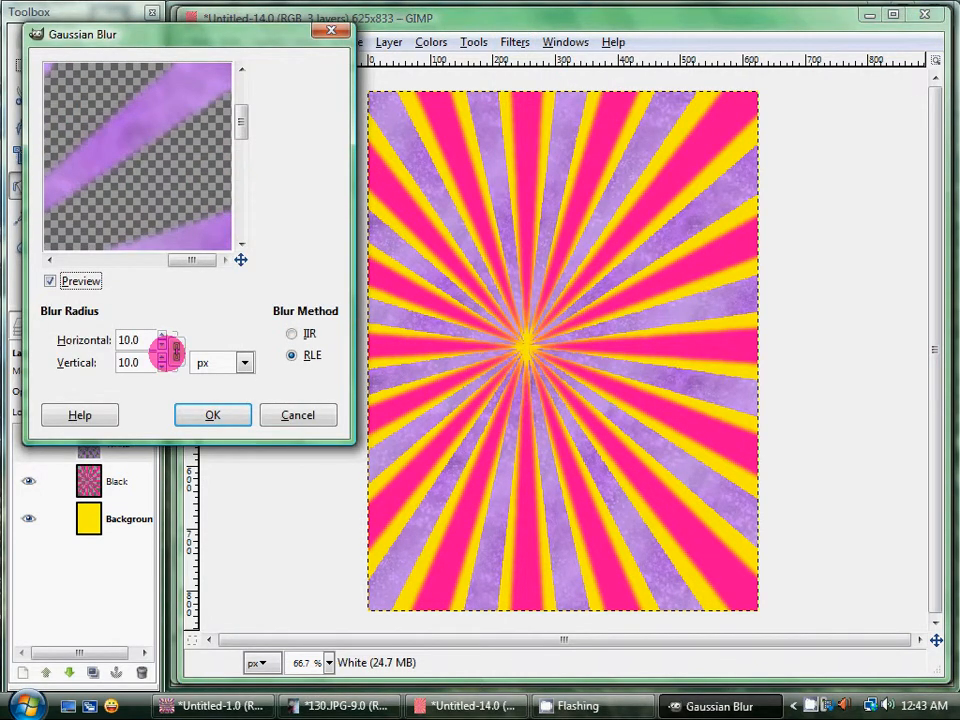
left_click(161, 345)
left_click(161, 345)
left_click(161, 345)
left_click(161, 345)
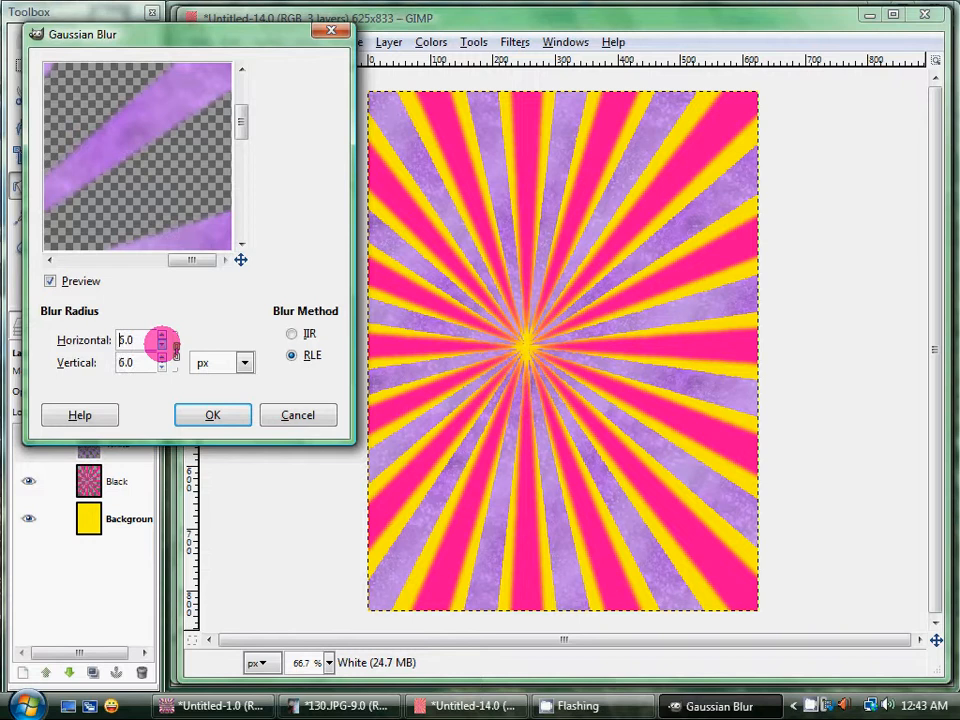
left_click(190, 415)
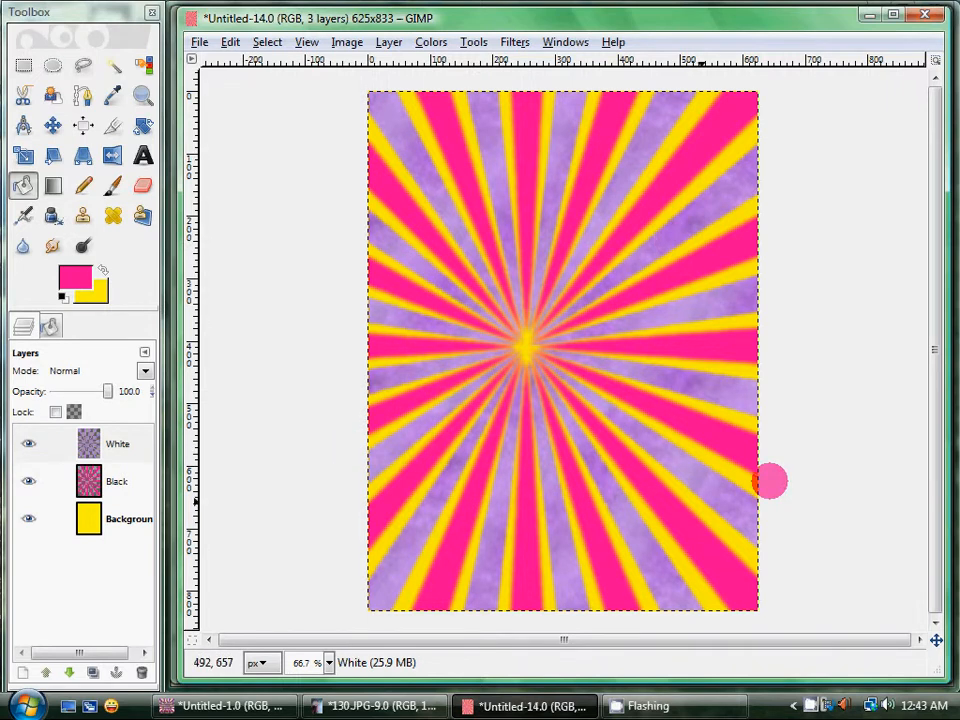
- Merge the White layer down into Black, and merge the result down into the Background
right_click(140, 440)
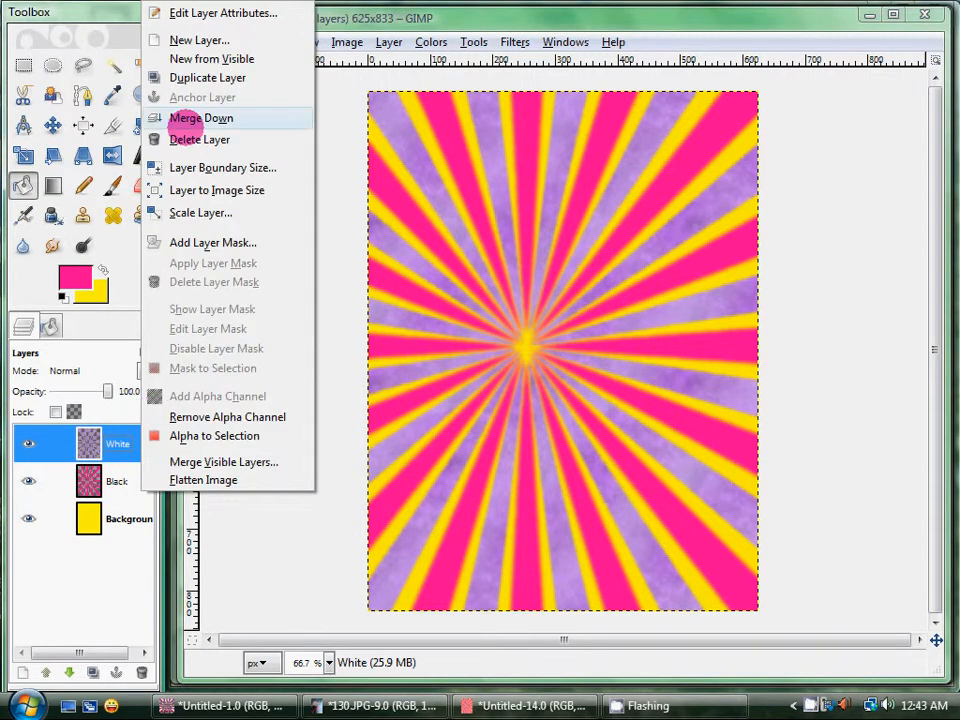
left_click(203, 118)
double_click(124, 447)
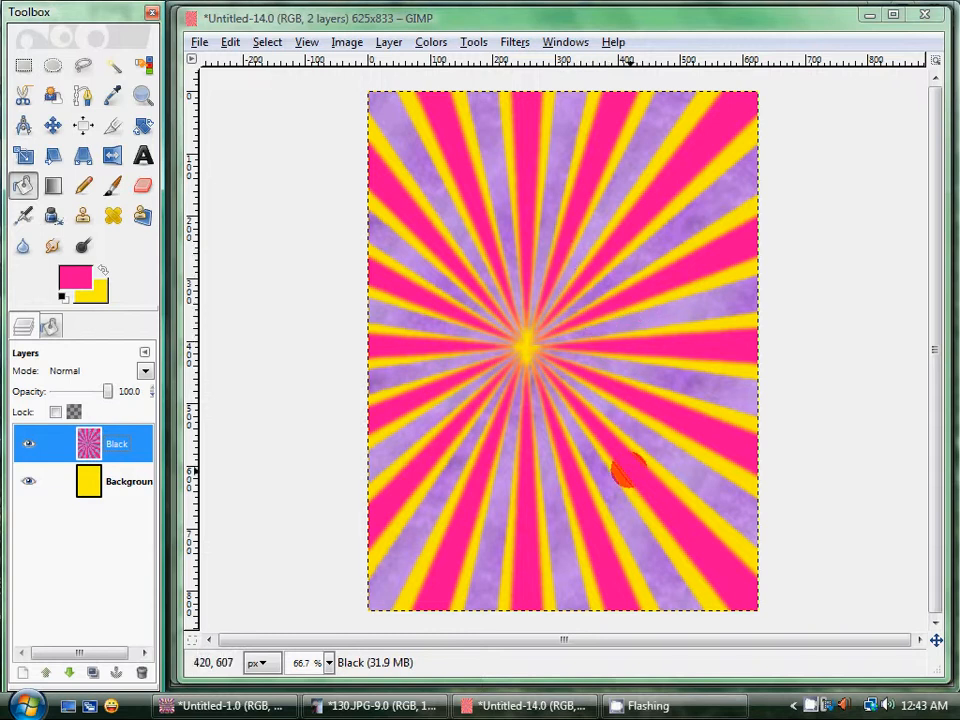
right_click(124, 440)
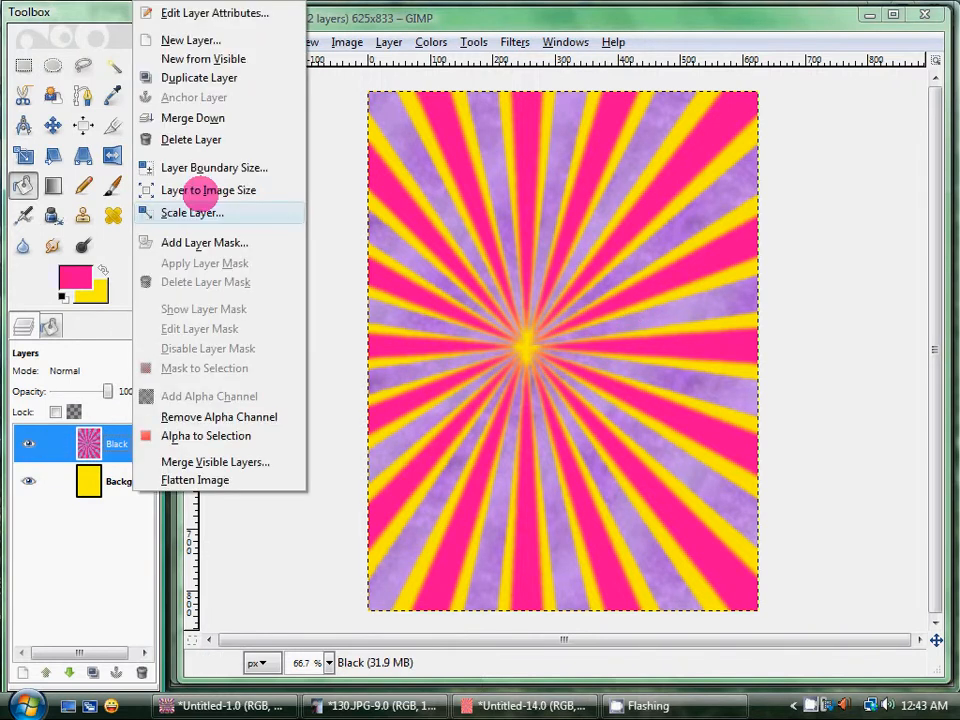
left_click(222, 120)
left_click(137, 440)
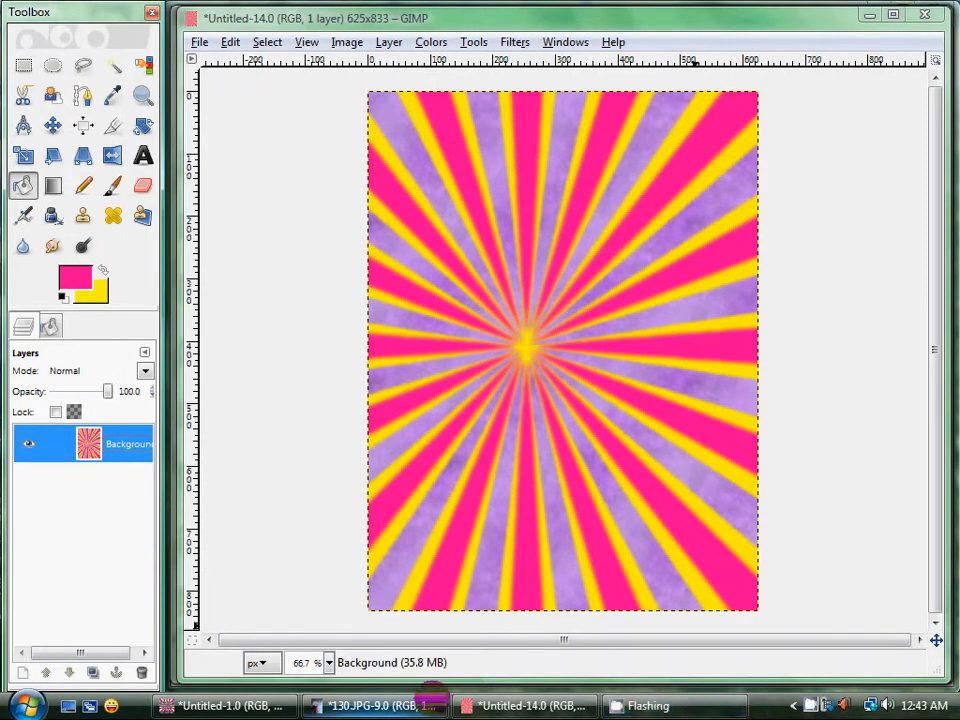
- Switch to the 130.JPG image and copy the selected portrait and rose cut-out
mouse_move(403, 706)
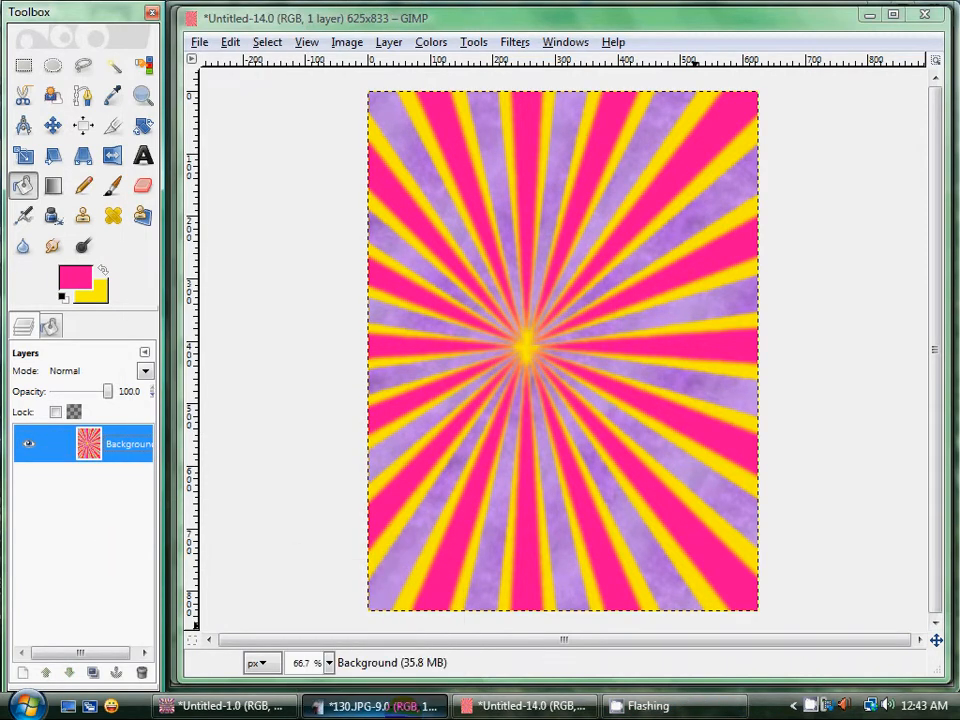
left_click(403, 706)
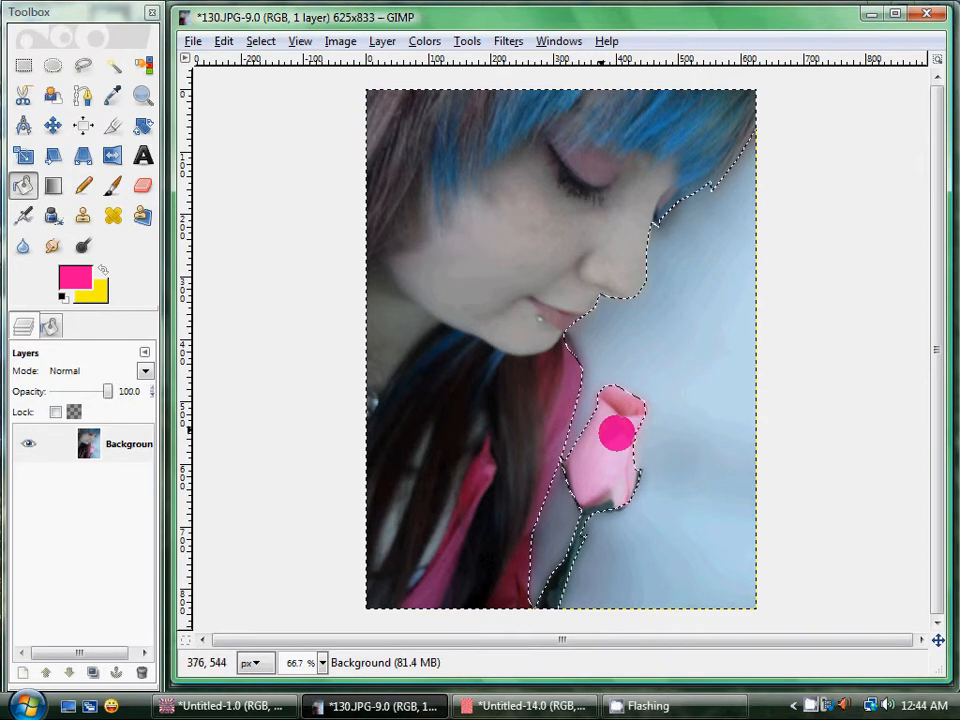
right_click(503, 287)
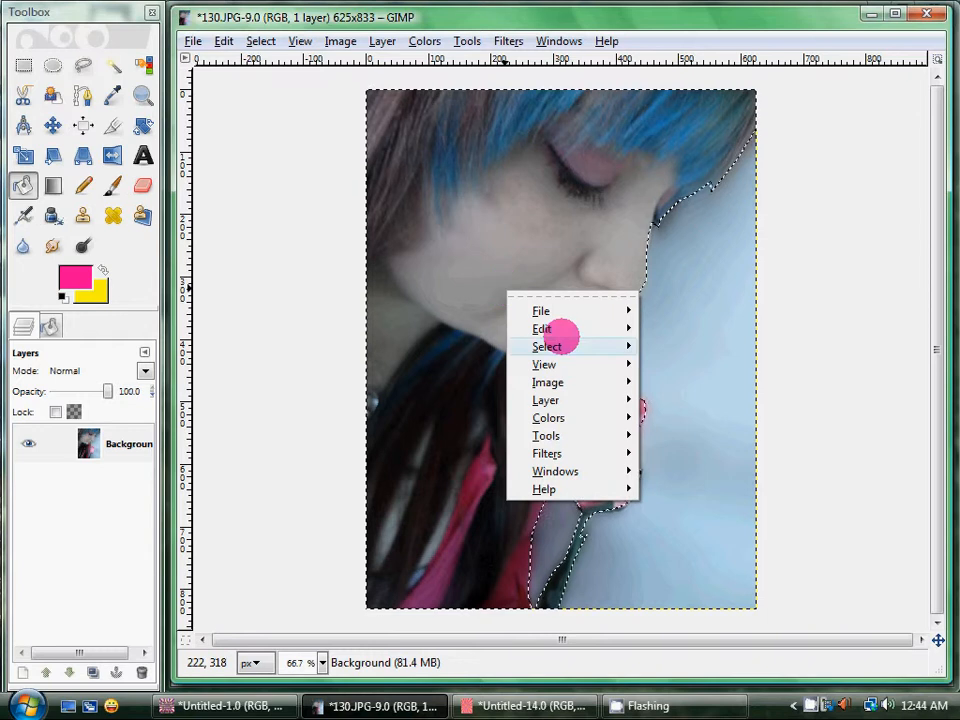
mouse_move(560, 330)
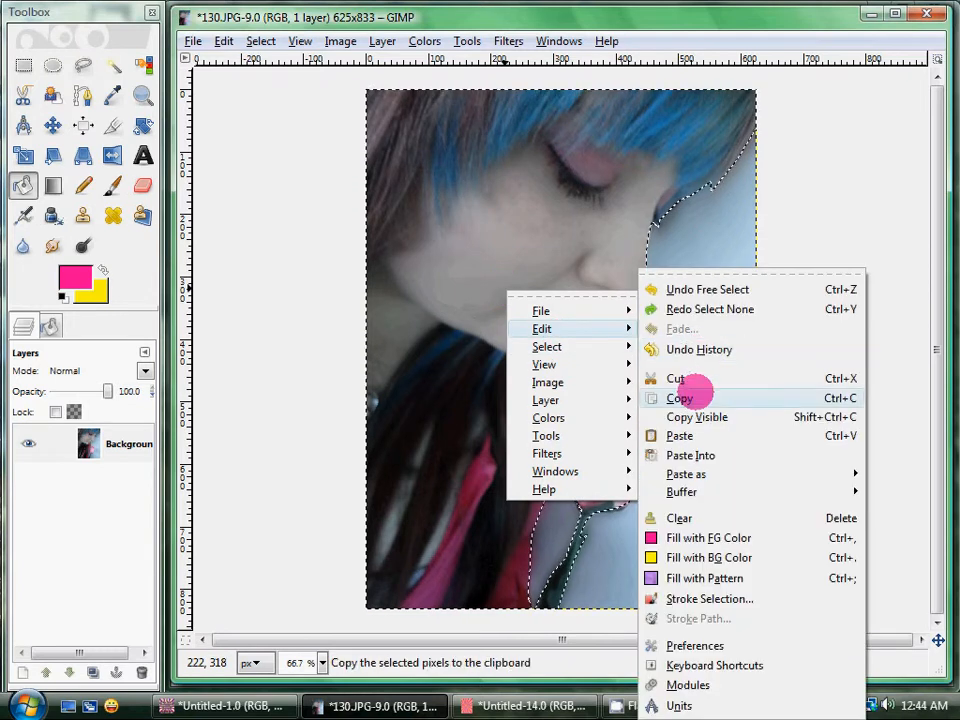
left_click(690, 396)
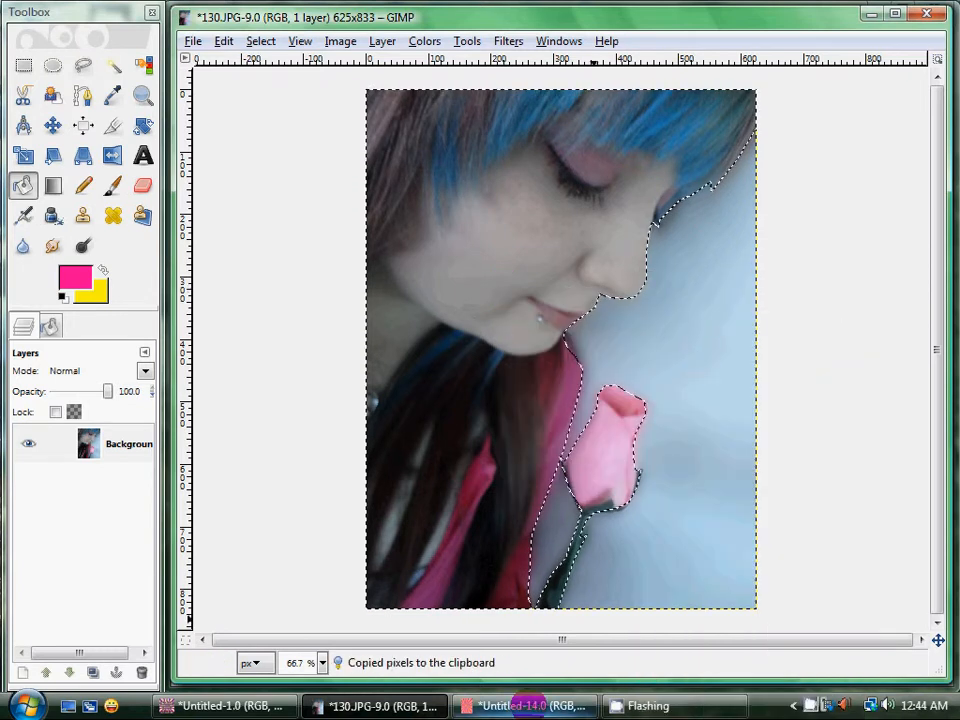
- Paste the portrait cut-out into the sunburst image and convert the floating selection into a new layer
left_click(528, 706)
right_click(521, 339)
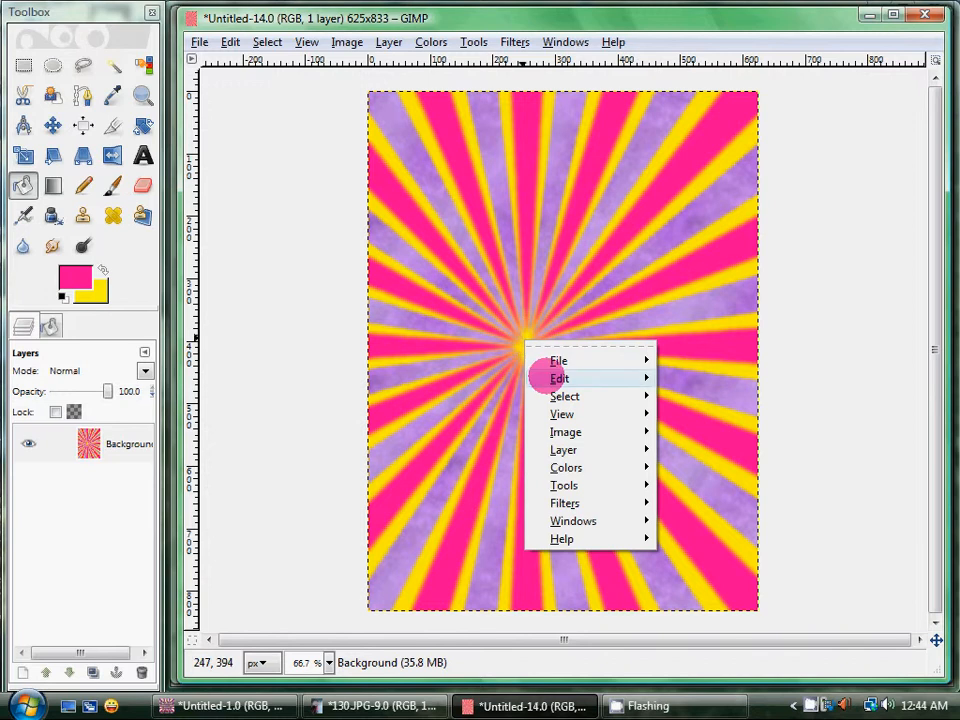
mouse_move(558, 377)
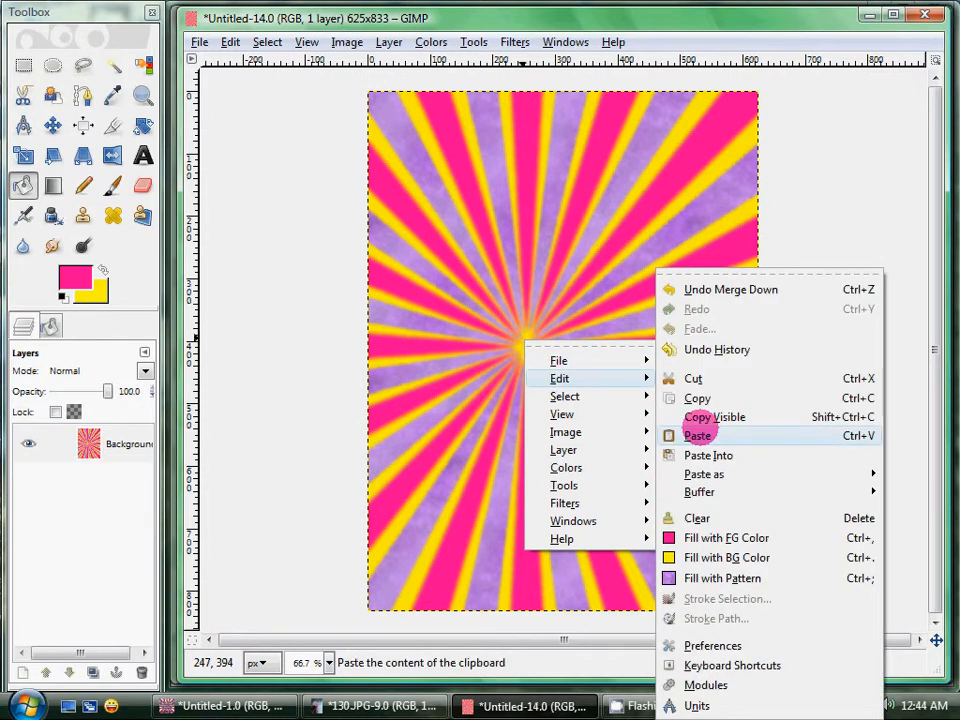
left_click(722, 432)
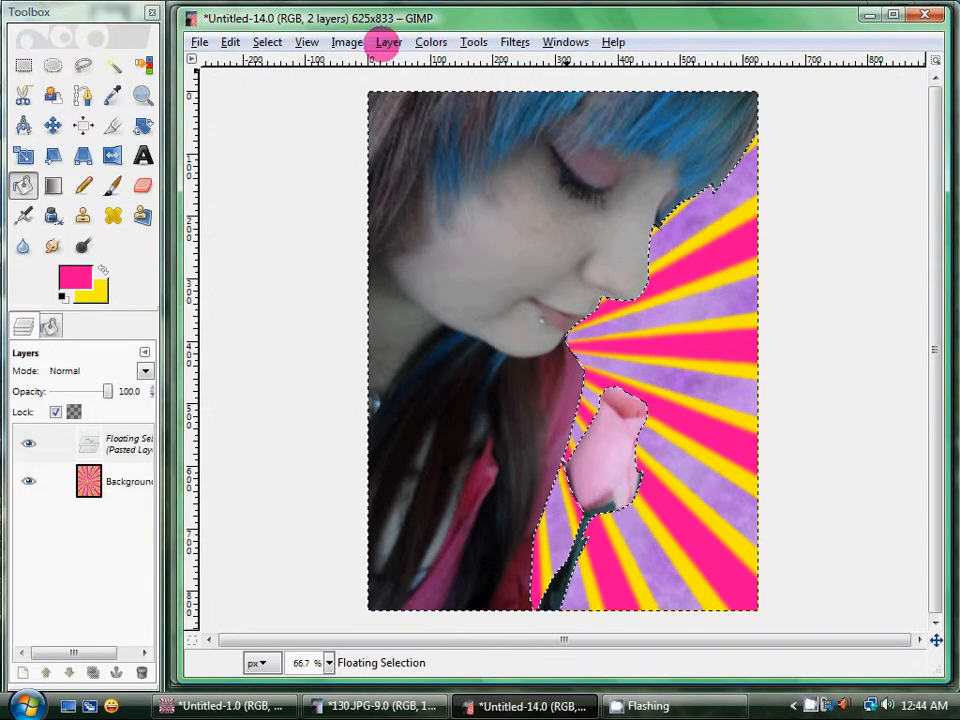
left_click(388, 43)
left_click(385, 64)
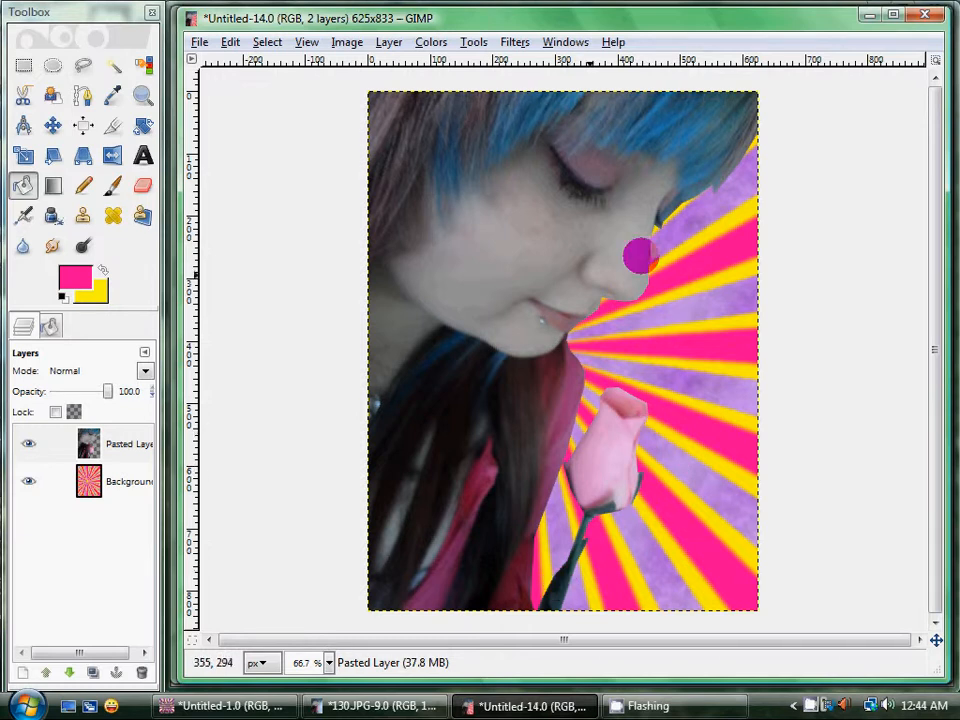
- Select the portrait and rose cut-out on the pasted layer using Alpha to Selection
right_click(120, 440)
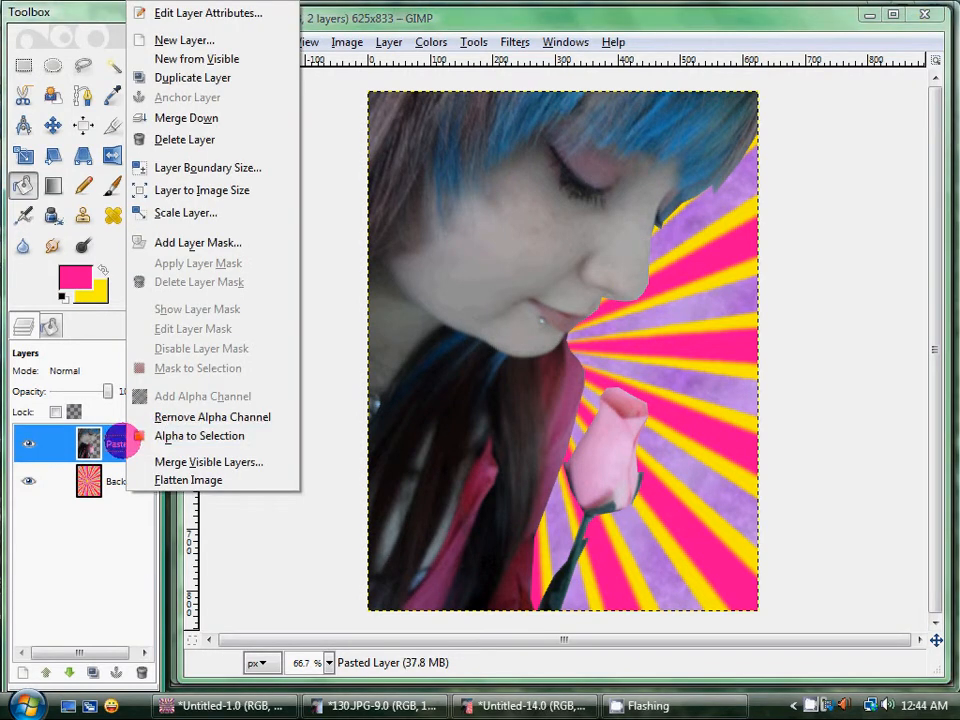
left_click(146, 436)
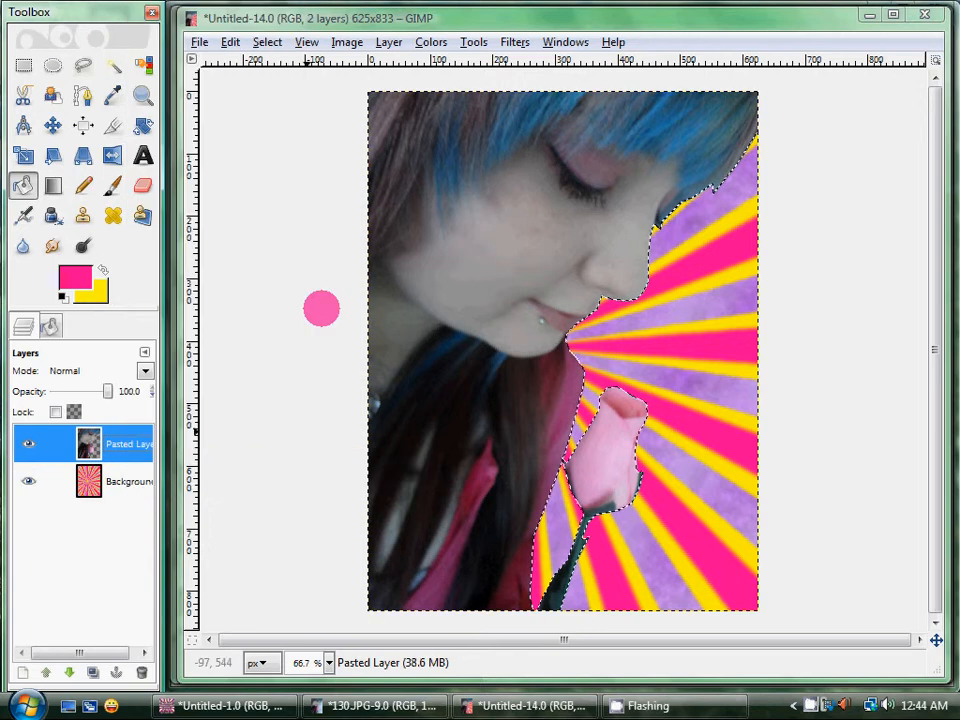
right_click(110, 445)
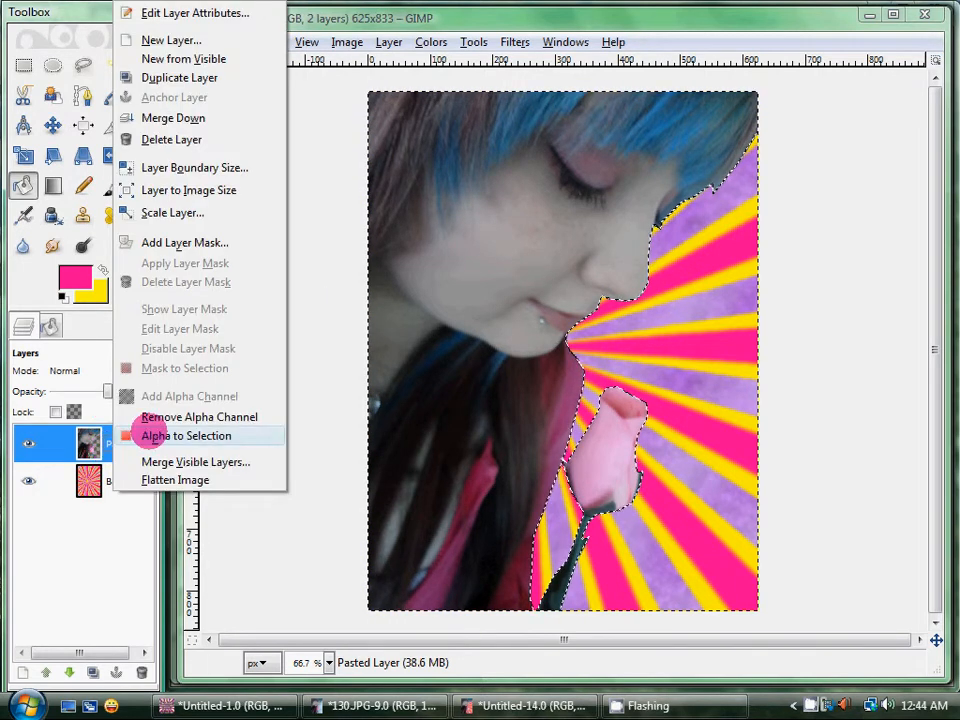
left_click(148, 435)
- Try shrinking the cut-out selection by 8 pixels, including from the image border
left_click(267, 42)
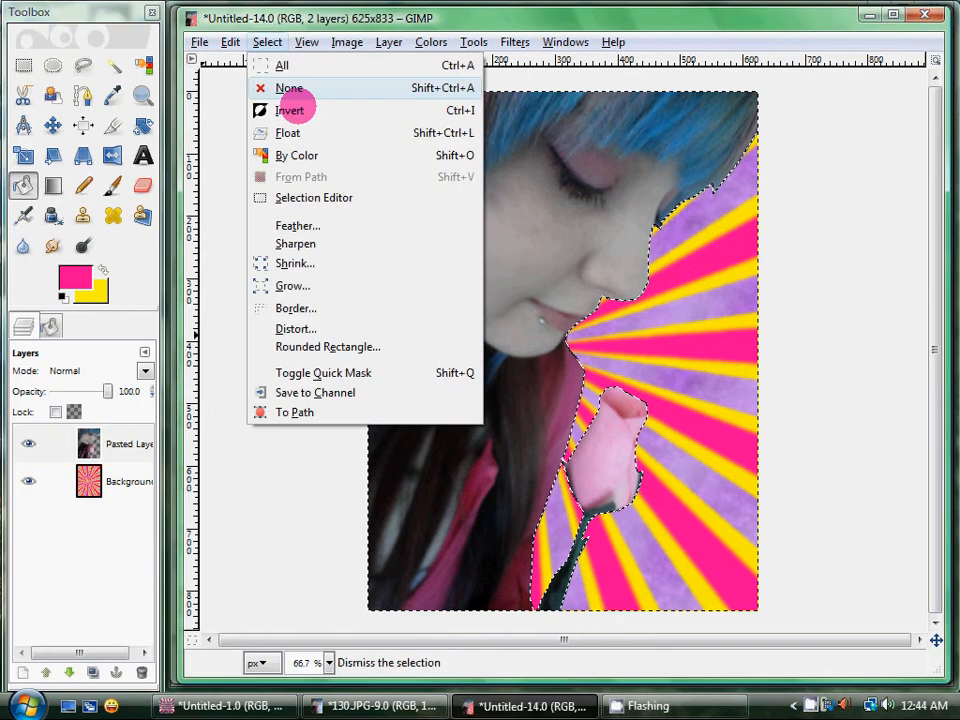
left_click(300, 263)
left_click(597, 350)
left_click(597, 350)
left_click(597, 350)
left_click(597, 350)
left_click(597, 350)
left_click(597, 350)
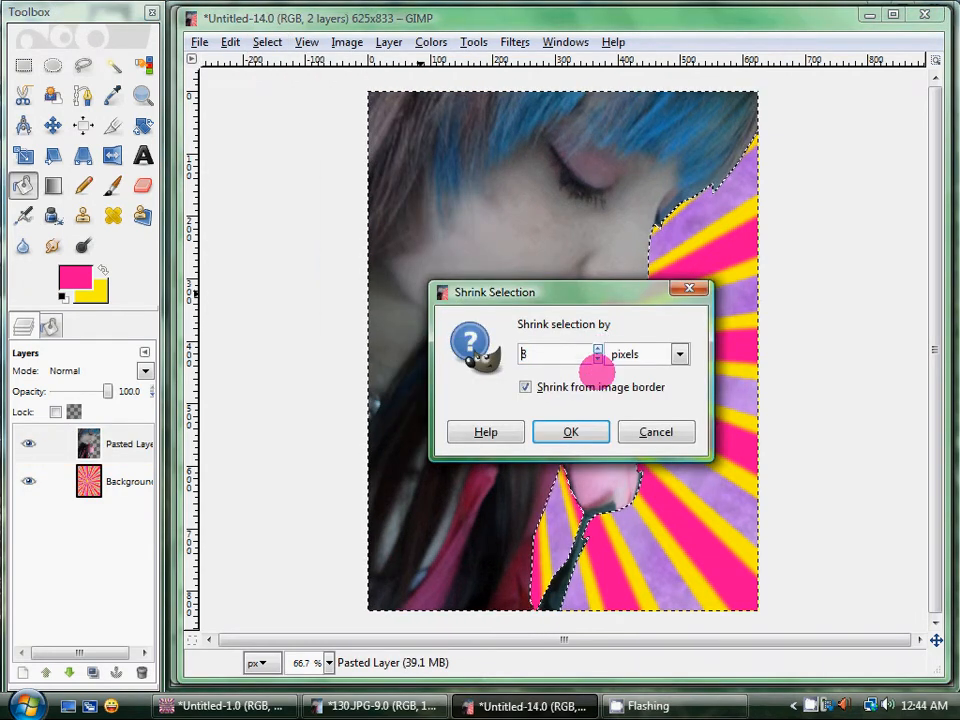
left_click(562, 431)
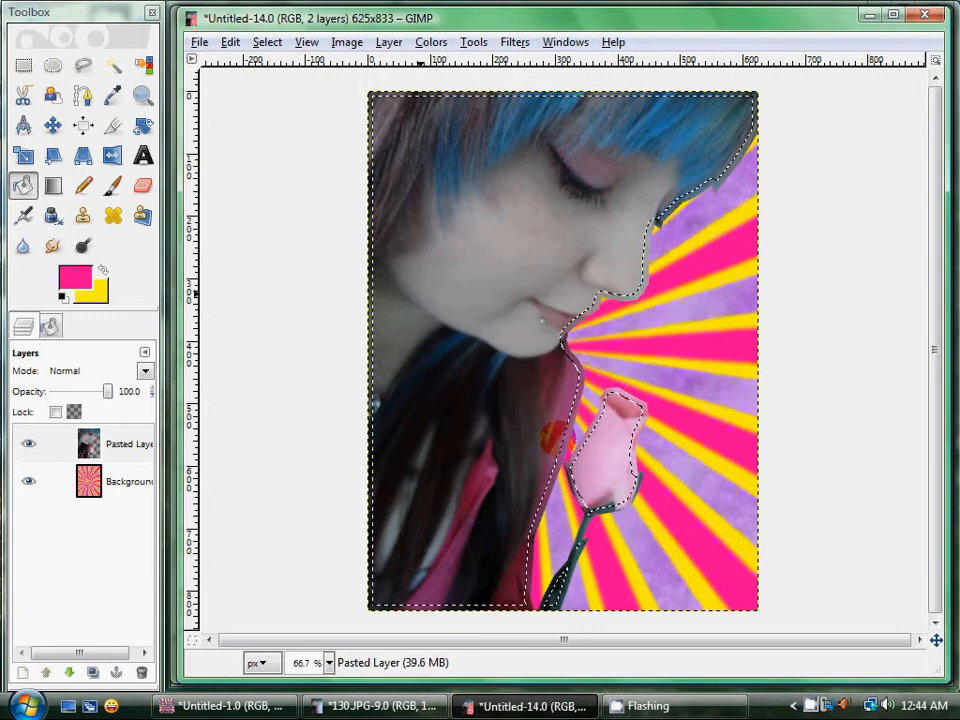
- Undo the last selection shrink
left_click(189, 20)
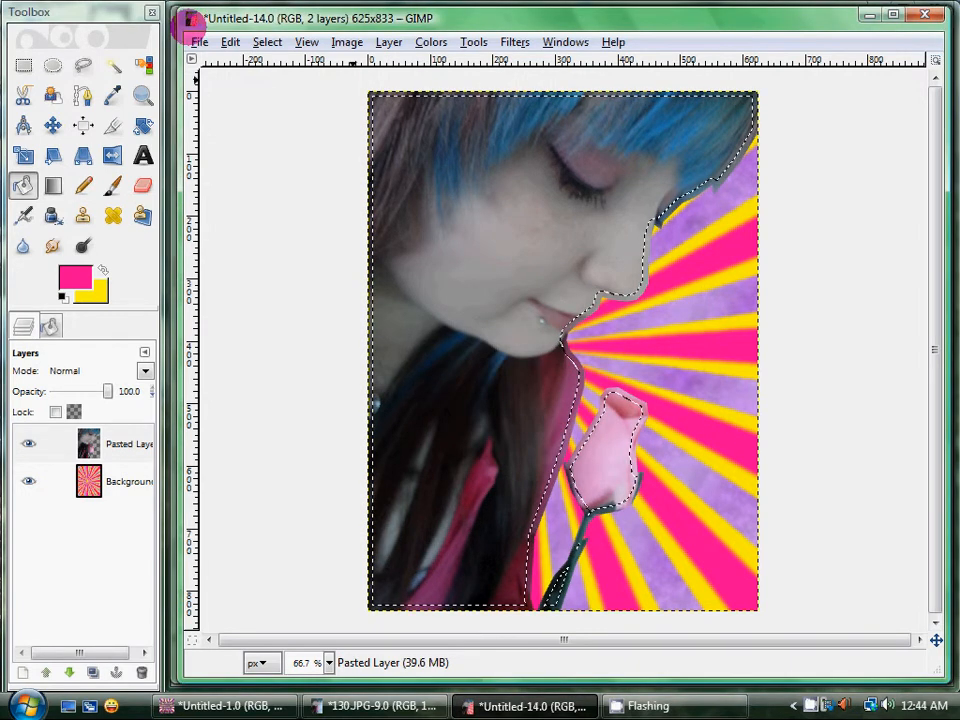
left_click(230, 41)
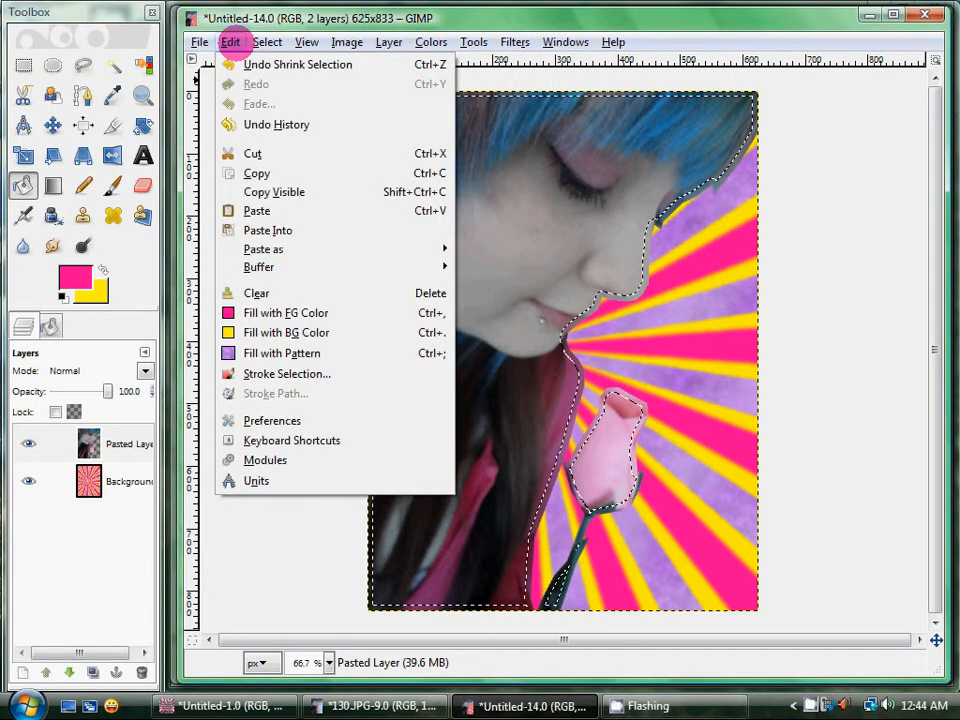
left_click(229, 64)
- Shrink the cut-out selection by 5 pixels, including from the image border, and invert it
left_click(268, 41)
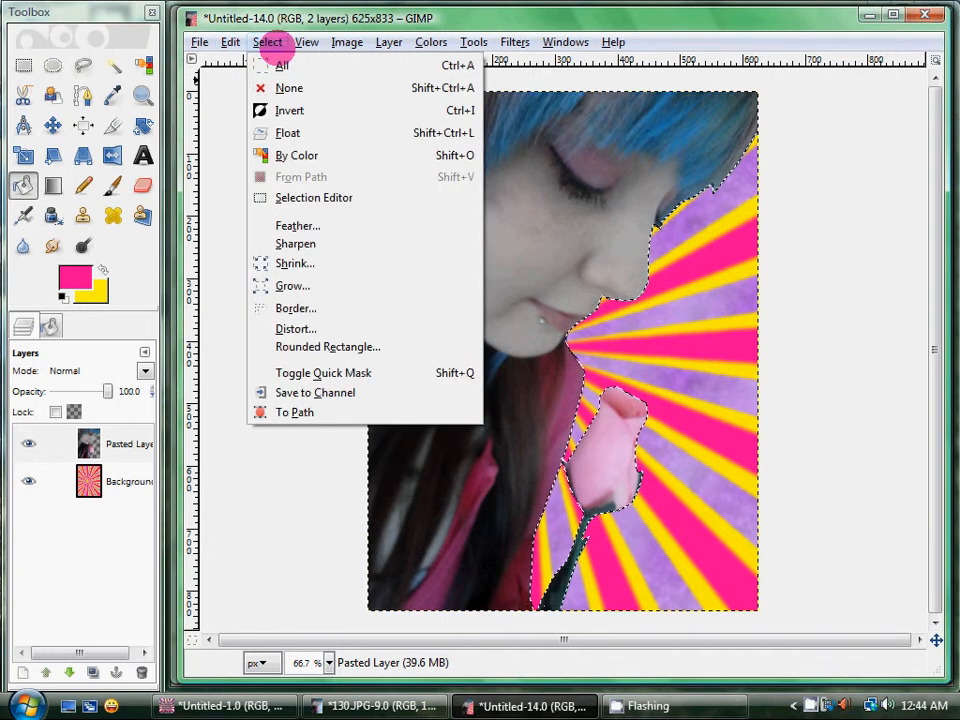
left_click(293, 263)
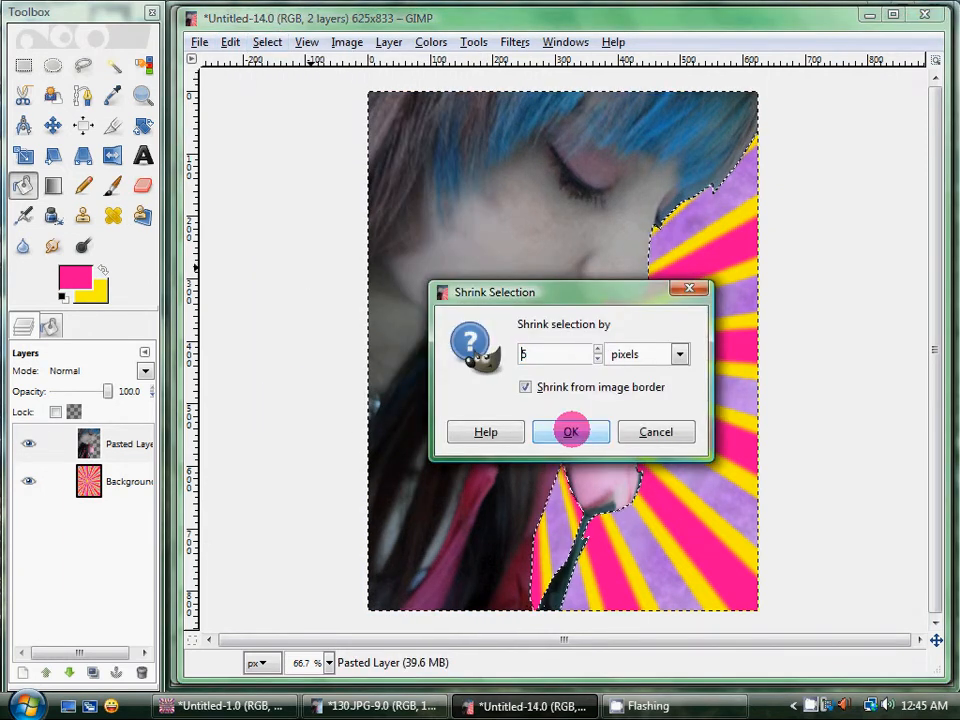
left_click(570, 432)
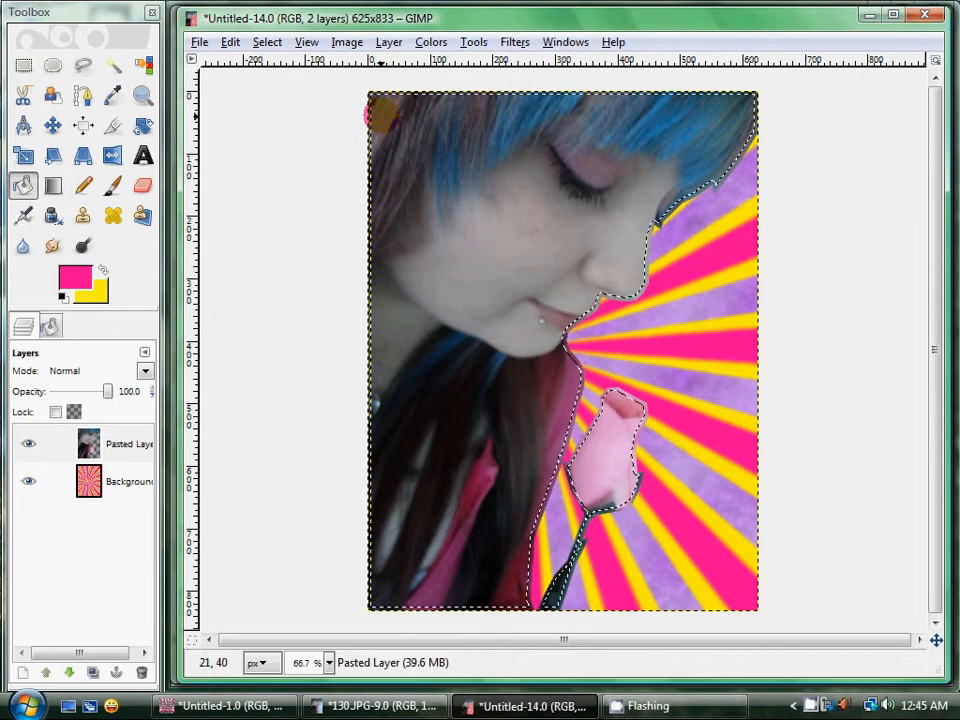
right_click(491, 274)
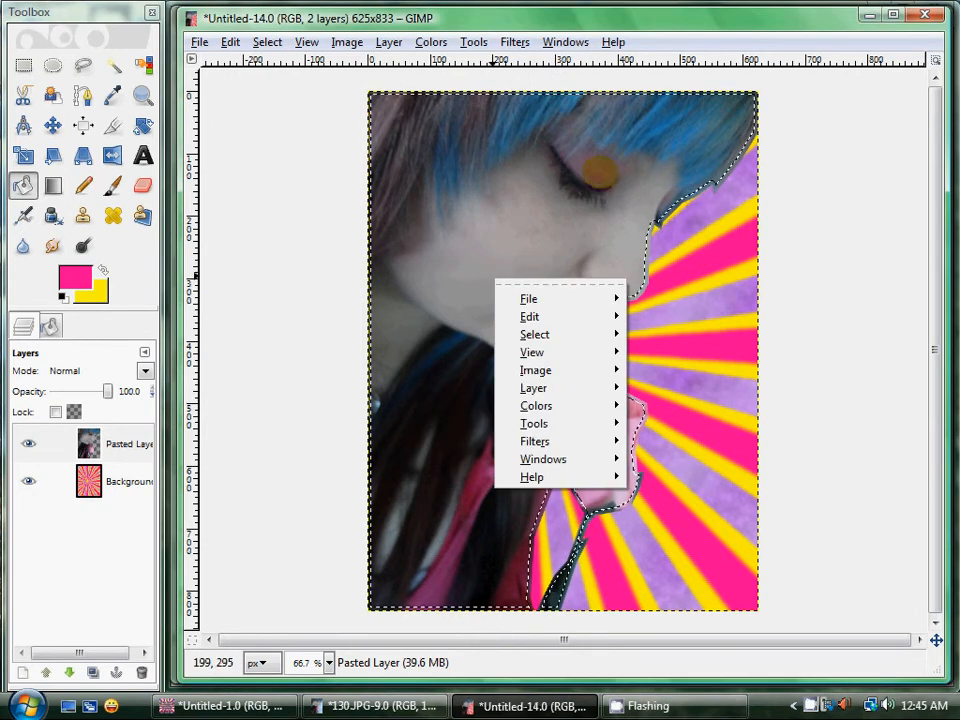
mouse_move(531, 336)
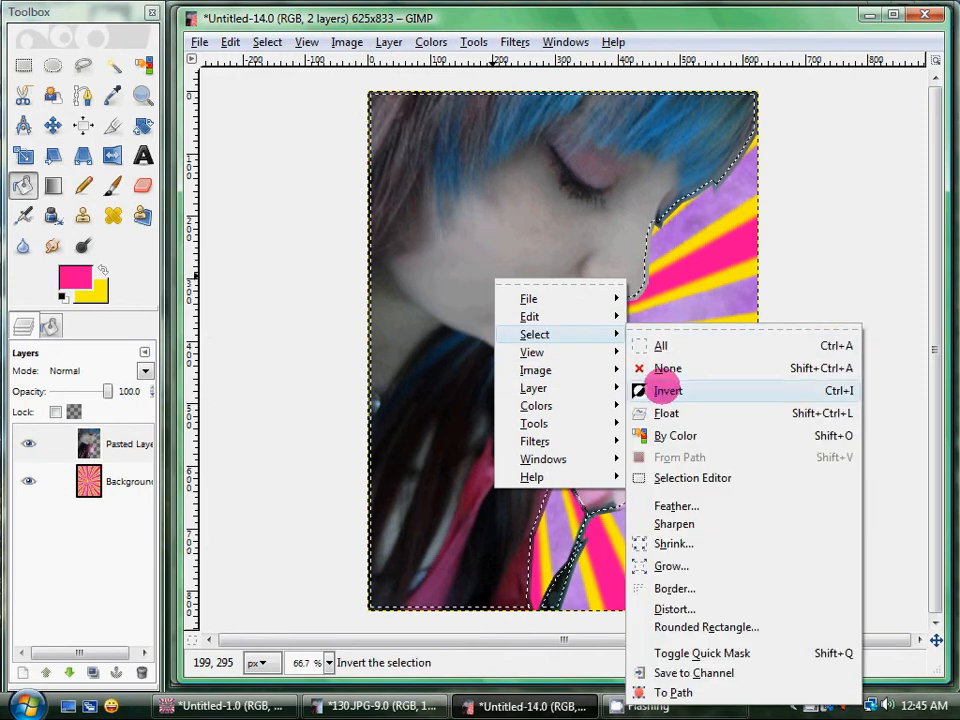
left_click(668, 391)
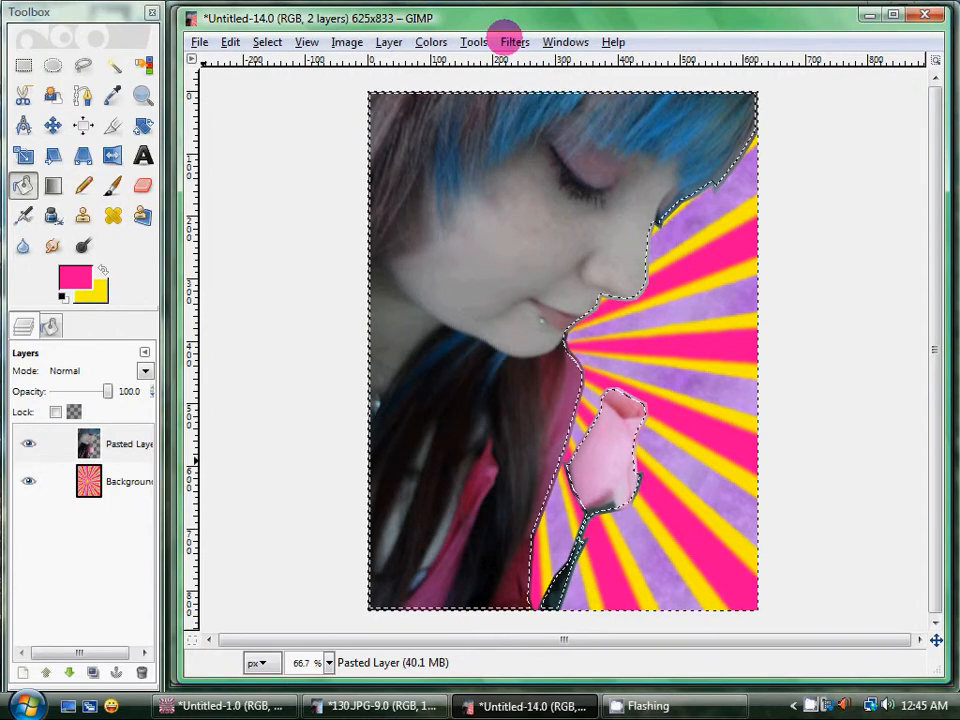
- Apply a Gaussian Blur with a 7 px horizontal and vertical radius to the cut-out's selected edges, and clear the selection
left_click(510, 40)
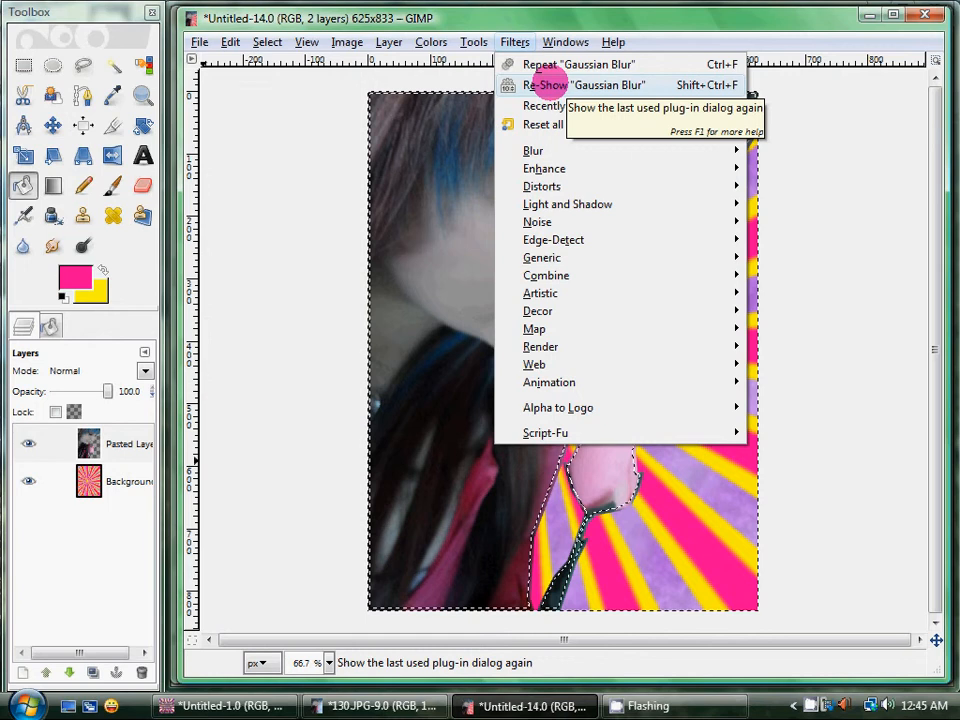
left_click(545, 85)
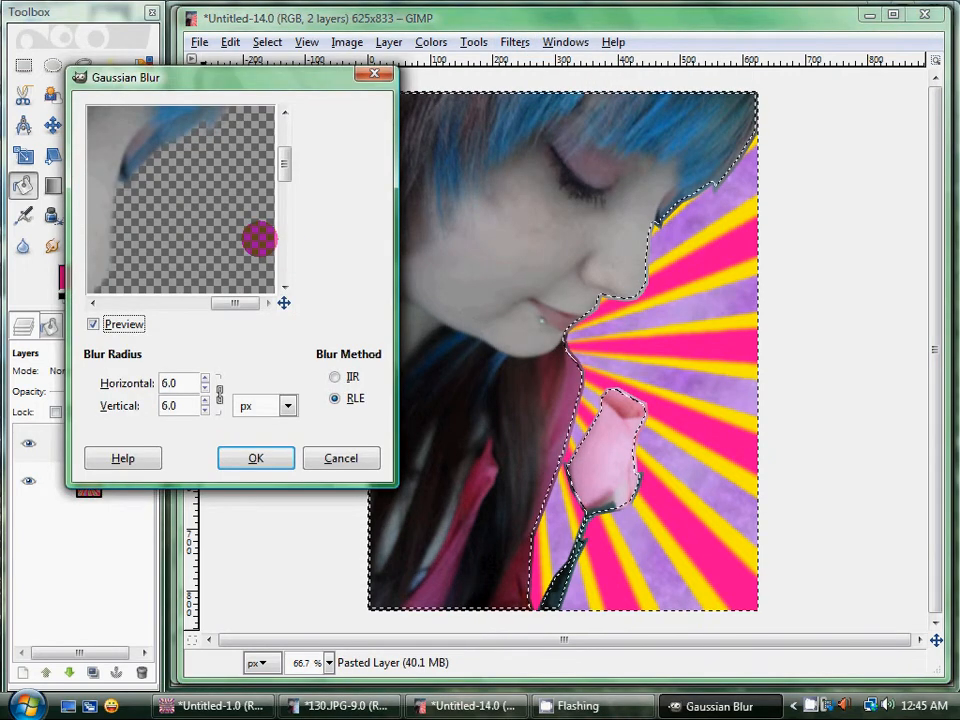
left_click_drag(232, 302, 212, 302)
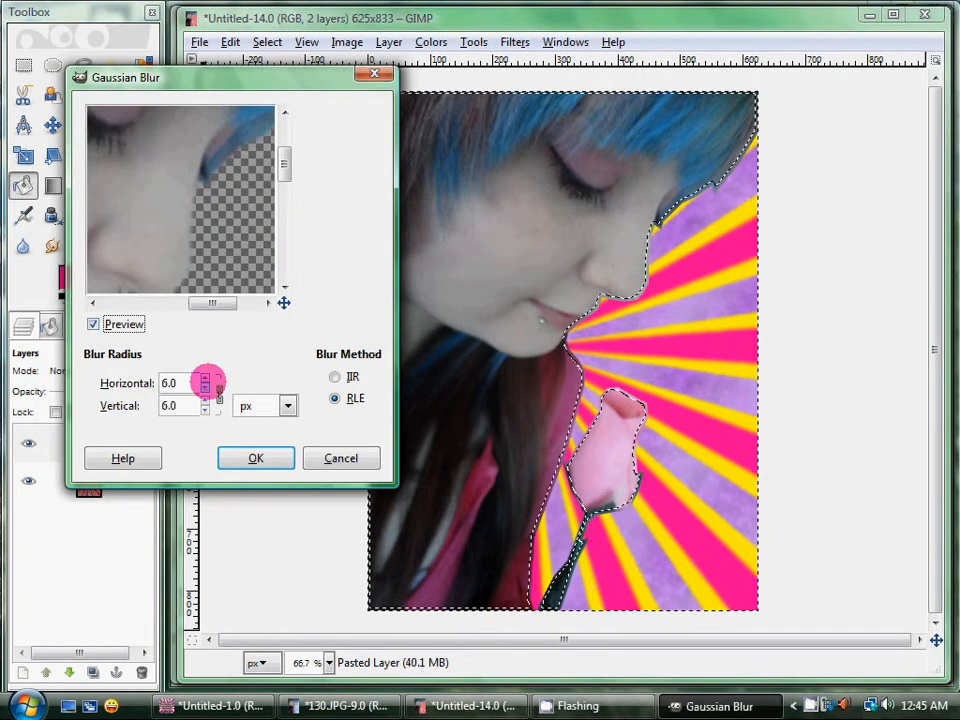
left_click(204, 379)
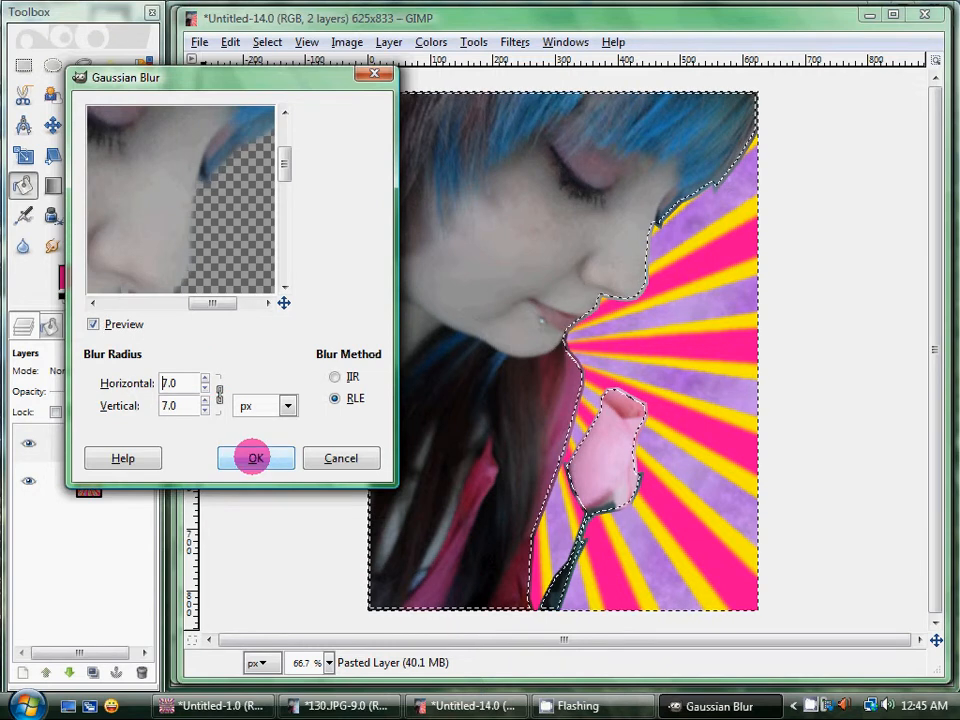
left_click(253, 457)
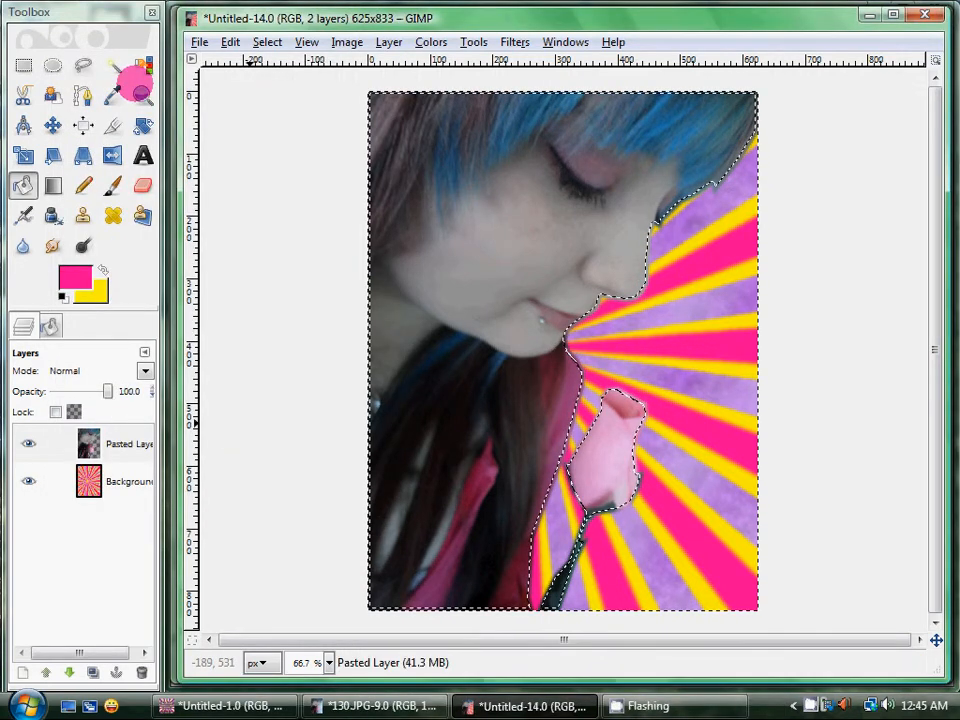
left_click(265, 42)
left_click(255, 88)
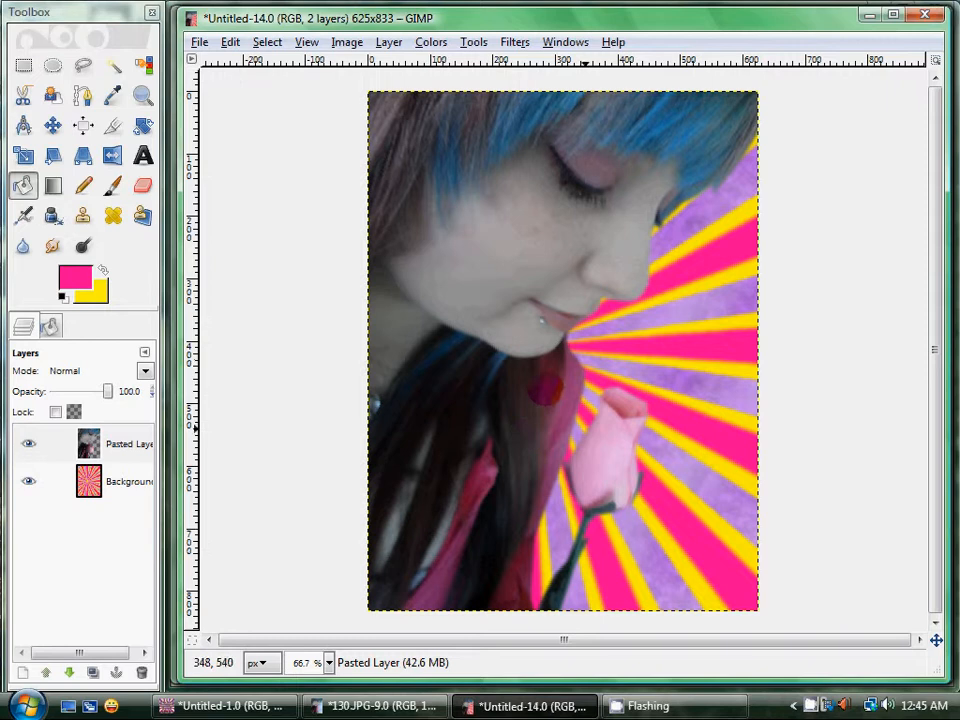
- Select the portrait cut-out's outline from the pasted layer's alpha channel
left_click(124, 446)
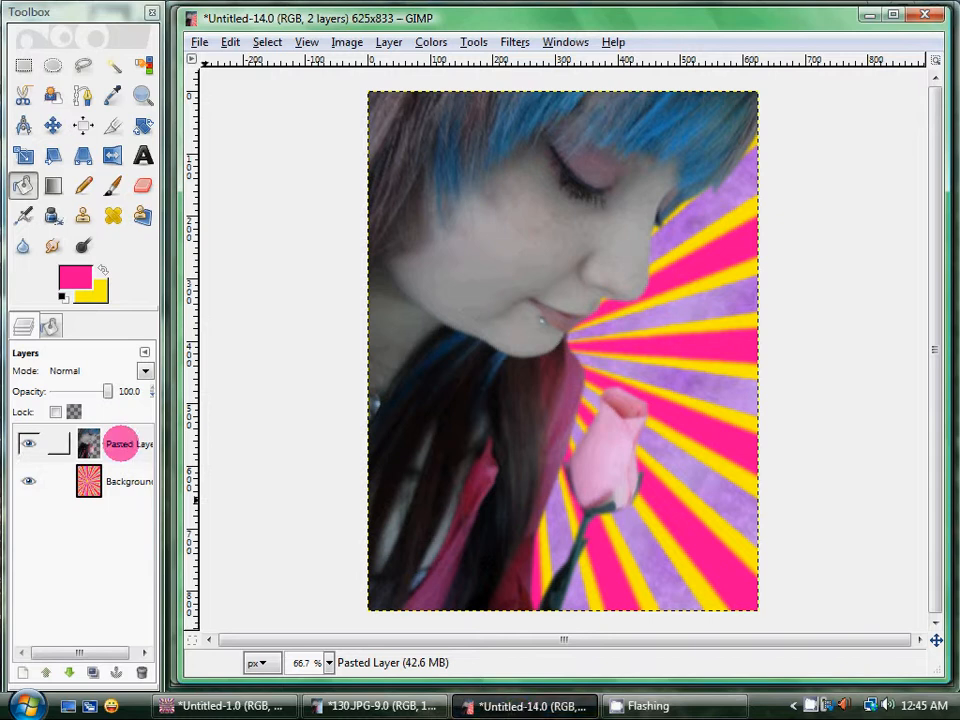
right_click(124, 440)
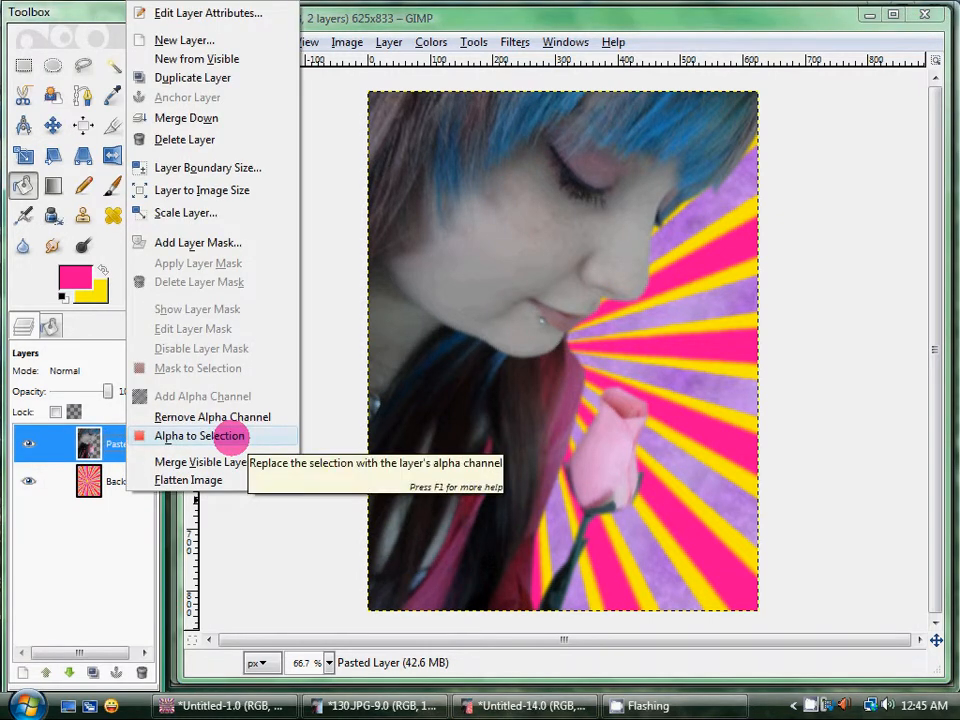
left_click(229, 437)
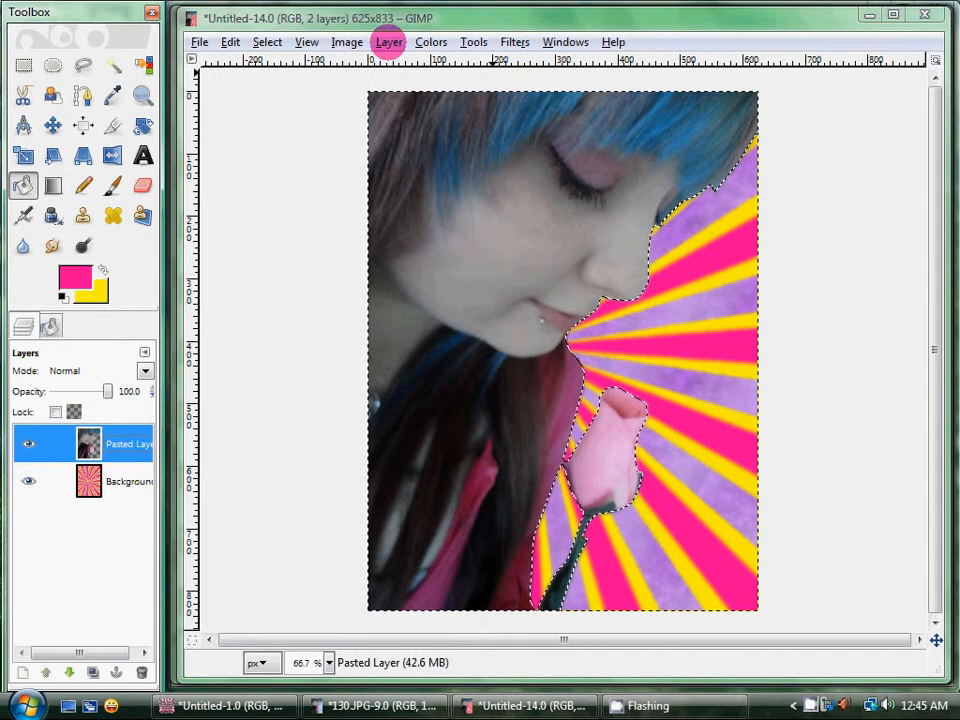
- Create a transparent 625 × 833 px layer named Glow and place it directly below the pasted portrait layer
left_click(389, 41)
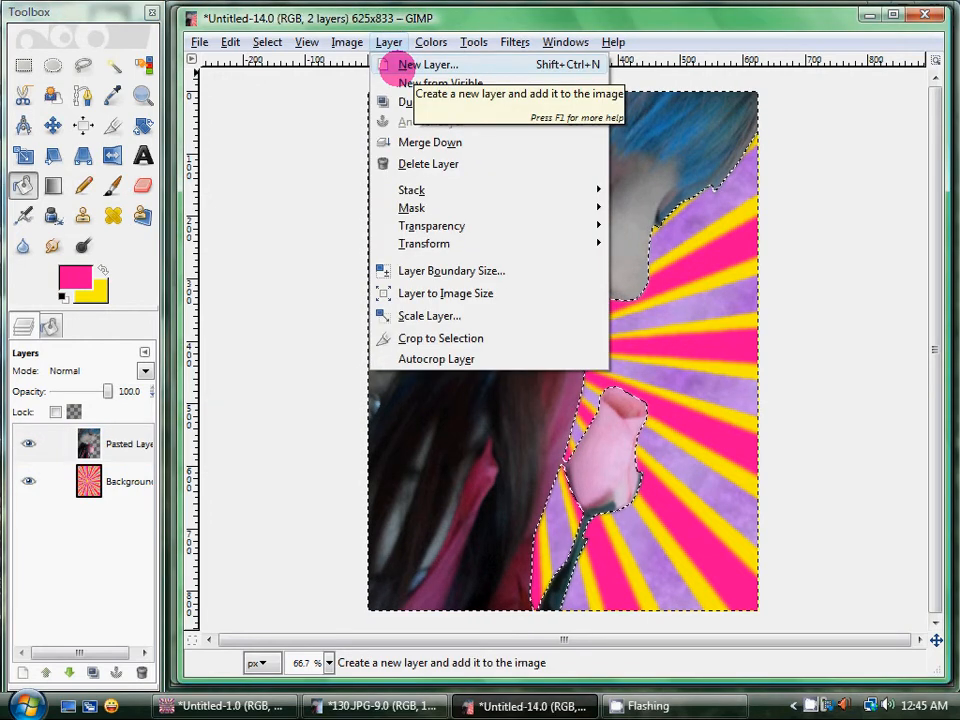
left_click(389, 66)
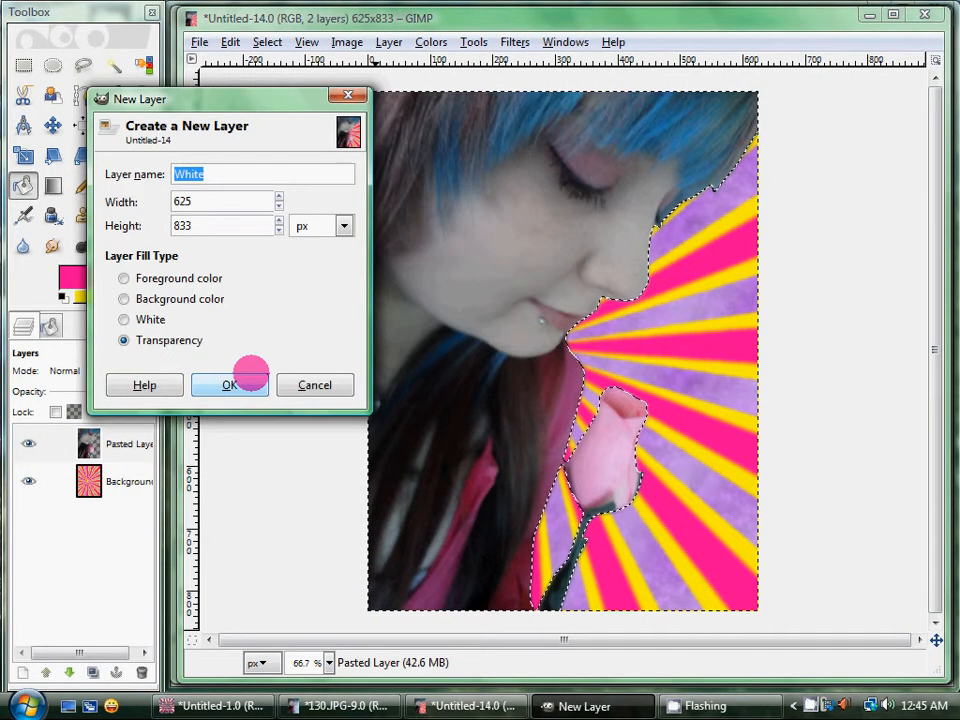
type("Glow")
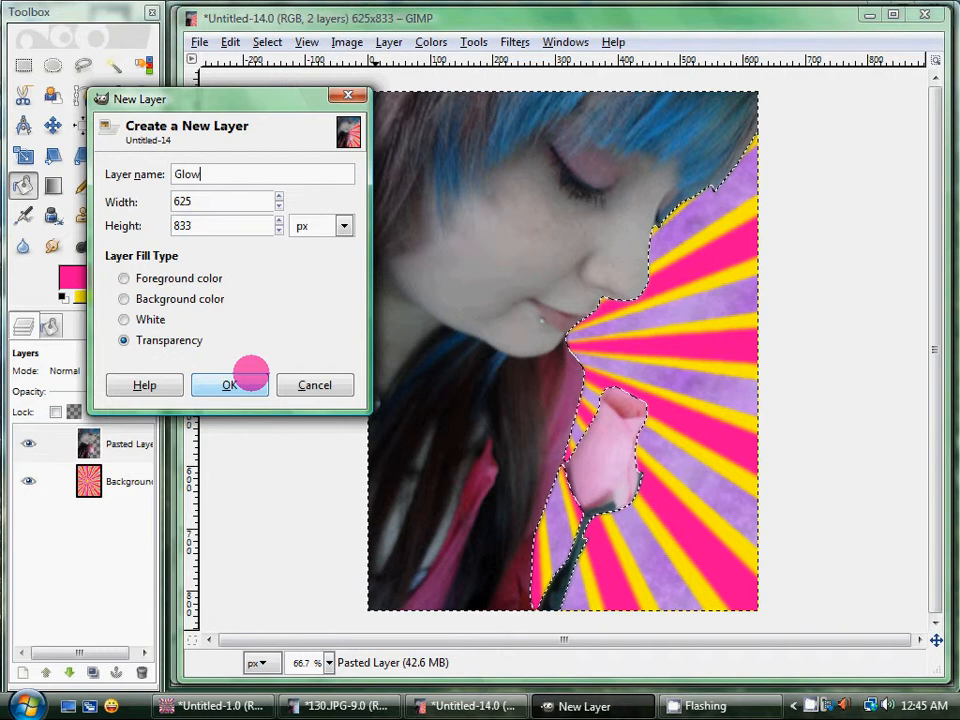
left_click(229, 385)
left_click(125, 432)
left_click_drag(125, 432, 122, 494)
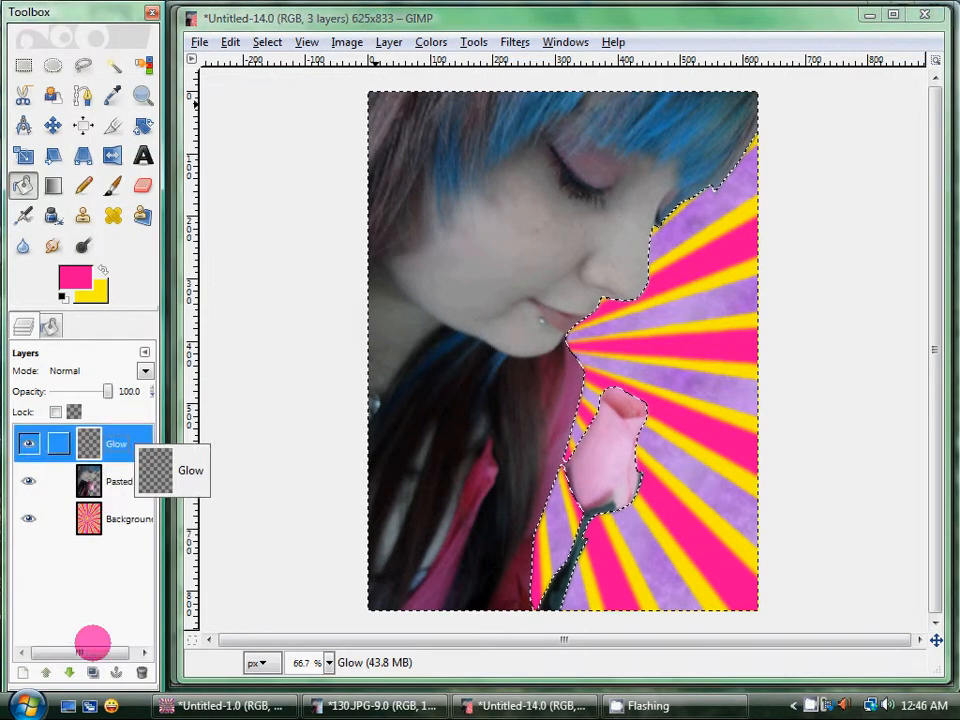
left_click(68, 672)
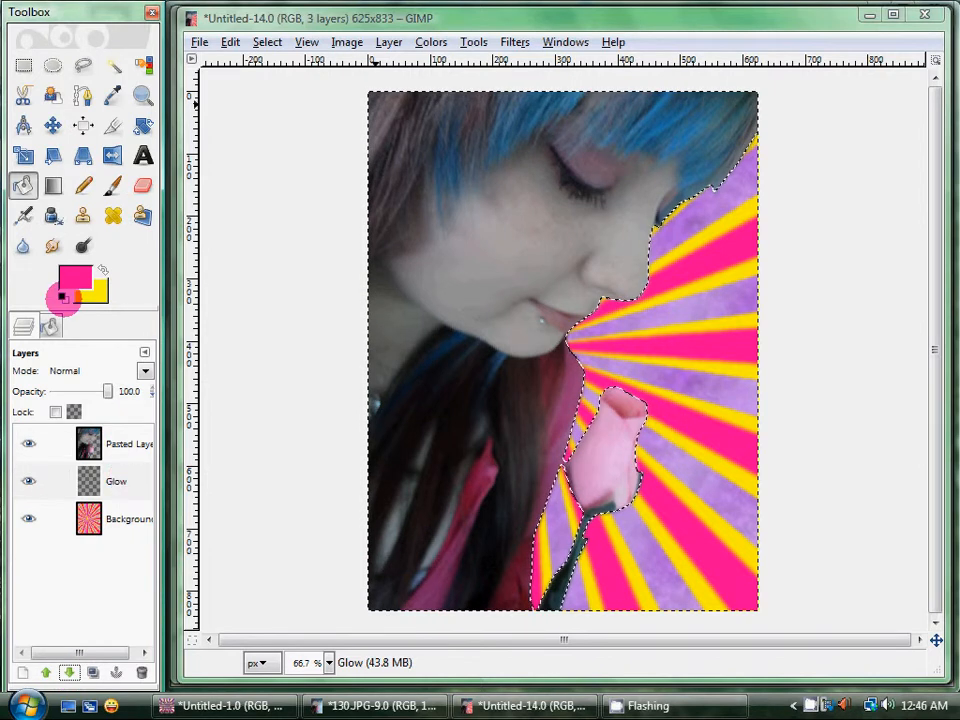
- Set the foreground colour to white and the background to black, and grow the cut-out selection by 20 pixels
left_click(62, 296)
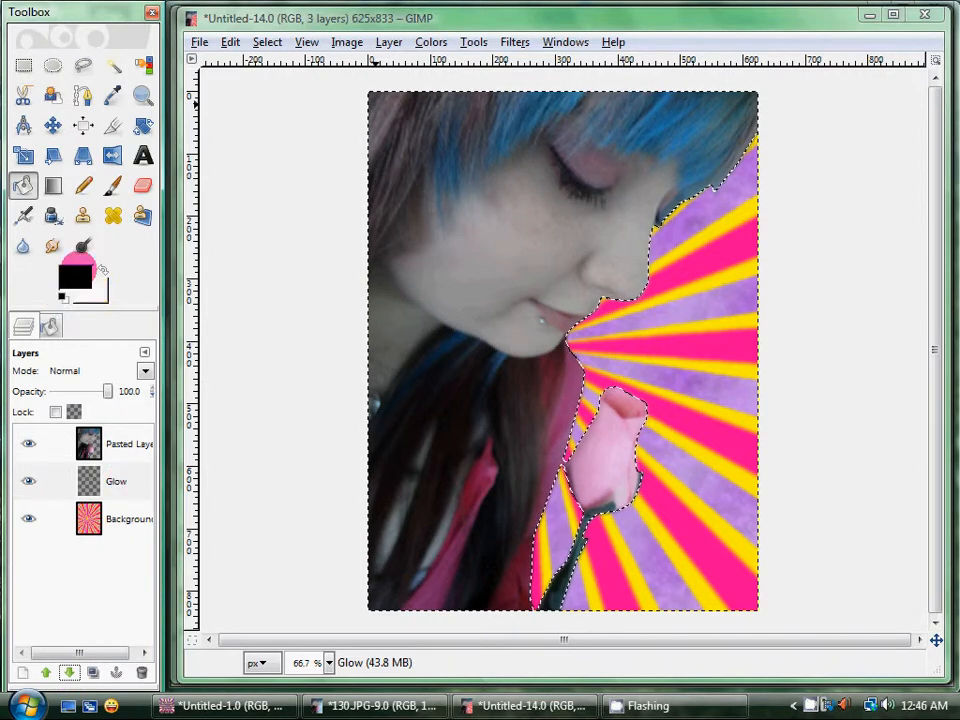
left_click(101, 268)
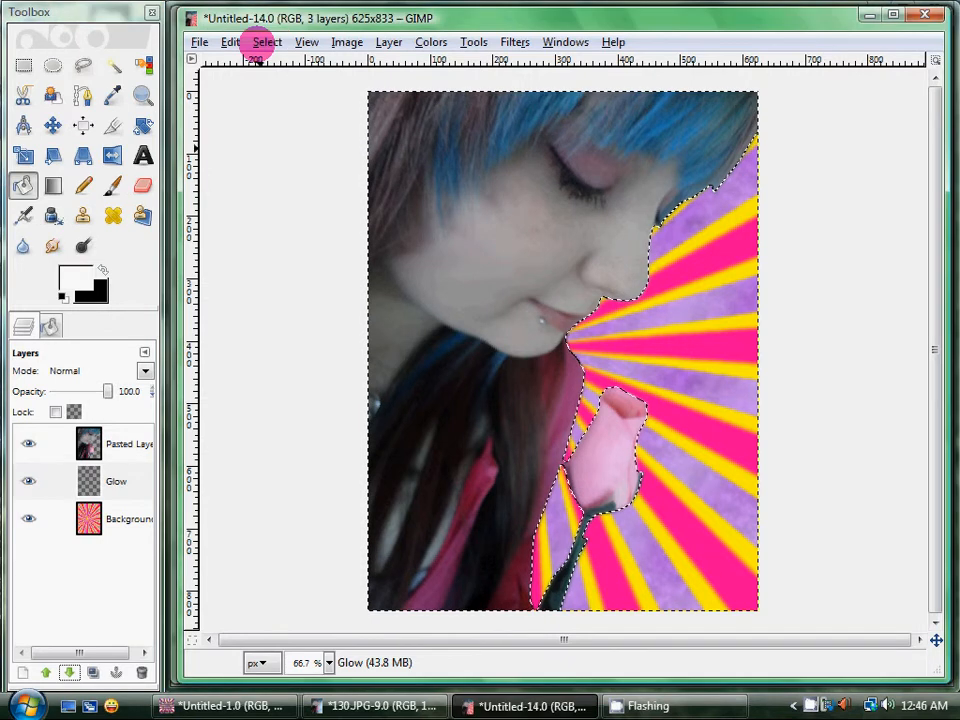
left_click(264, 42)
left_click(295, 285)
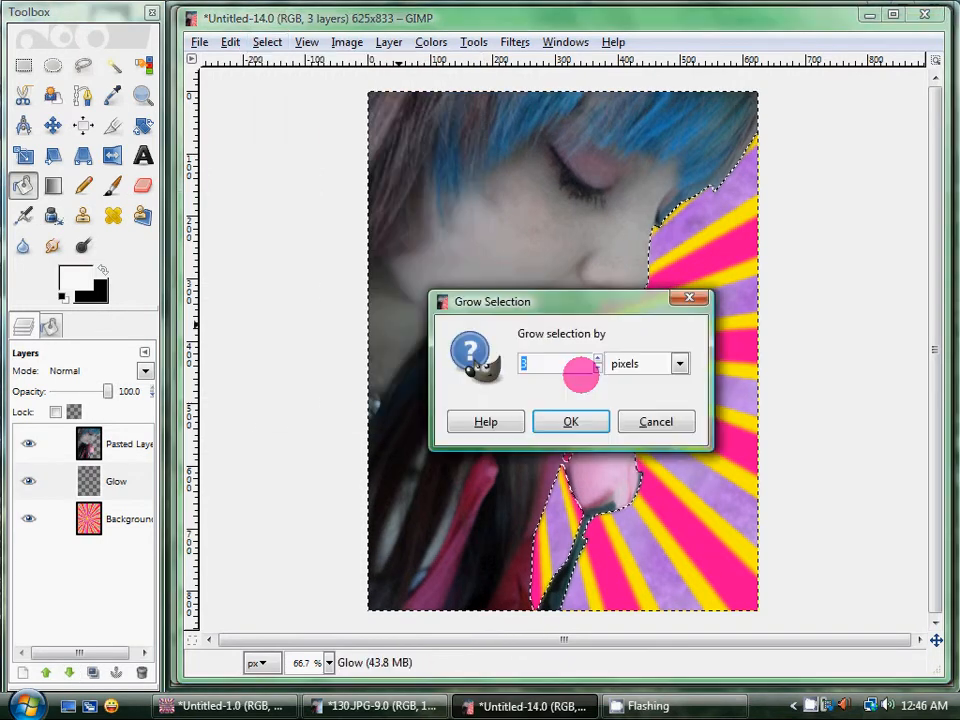
left_click(597, 358)
left_click(597, 358)
left_click(597, 358)
left_click(597, 358)
left_click(597, 358)
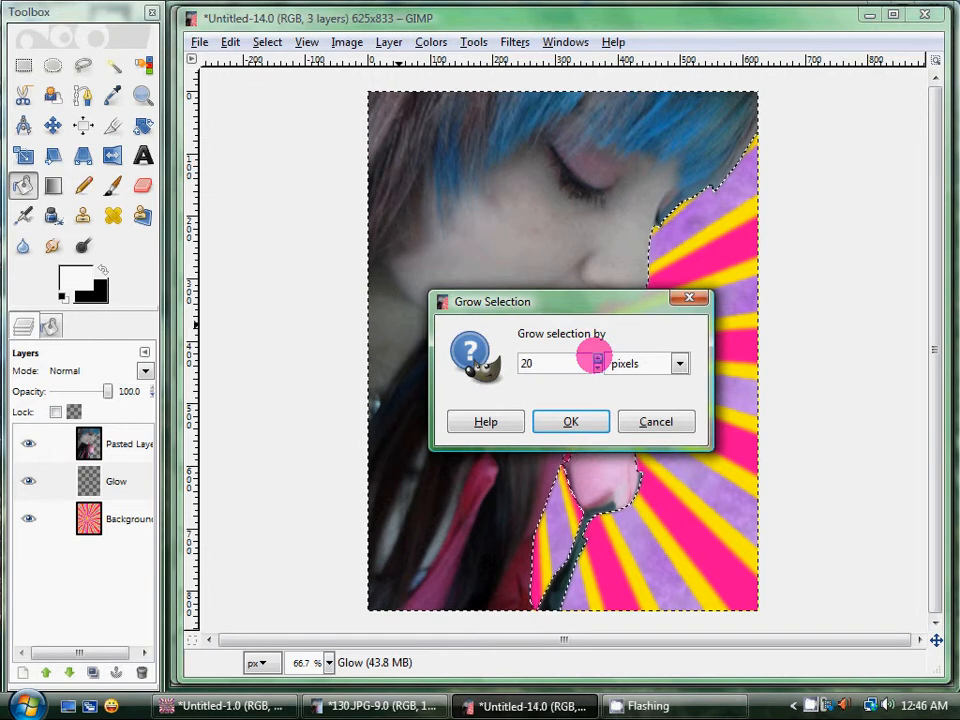
left_click(568, 420)
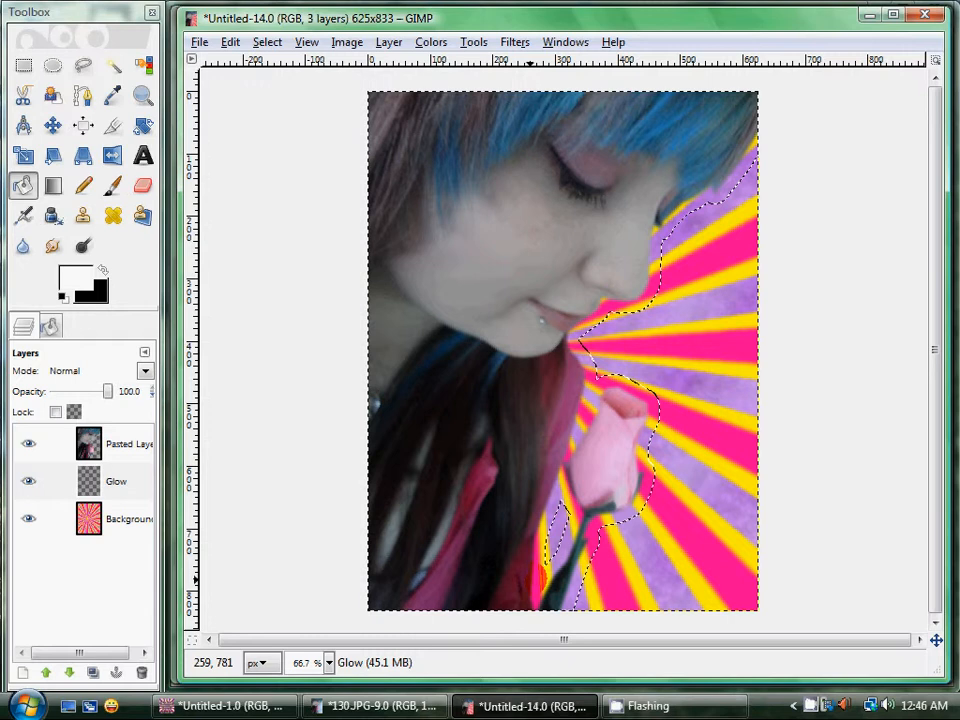
left_click(773, 152)
left_click(620, 435)
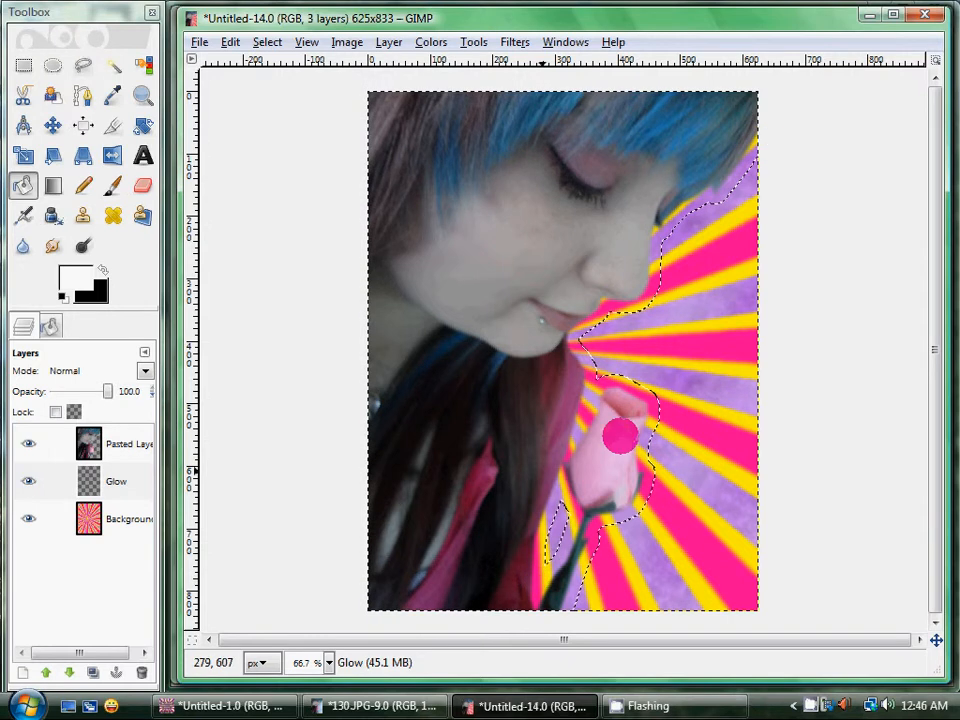
- Try filling the grown selection on the Glow layer with the purple glitter pattern, and undo the fill
left_click(62, 481)
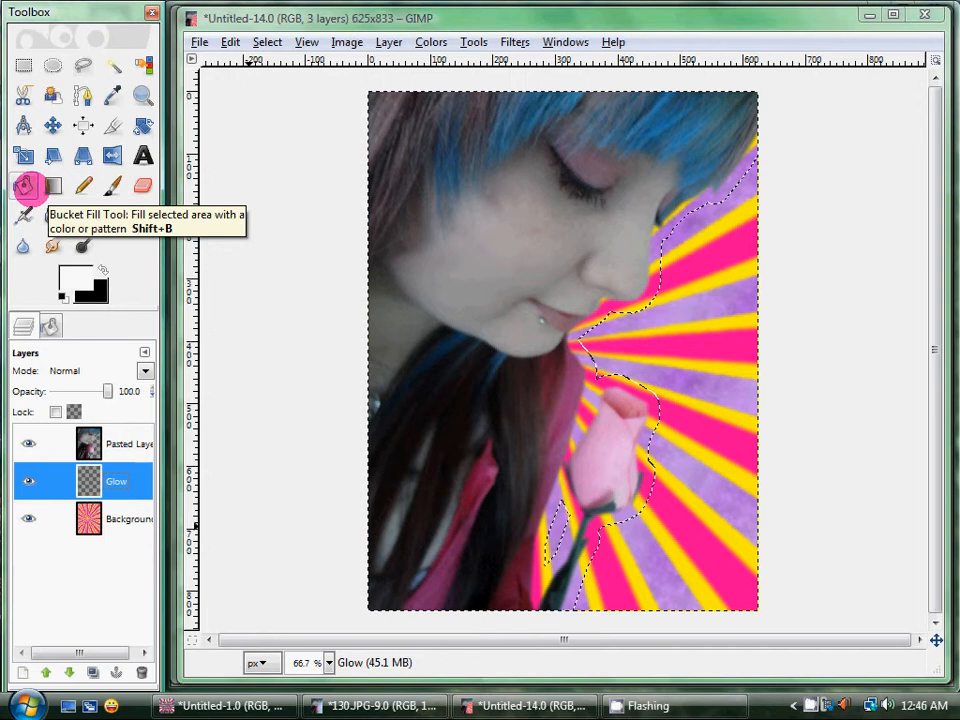
left_click(24, 186)
left_click(510, 357)
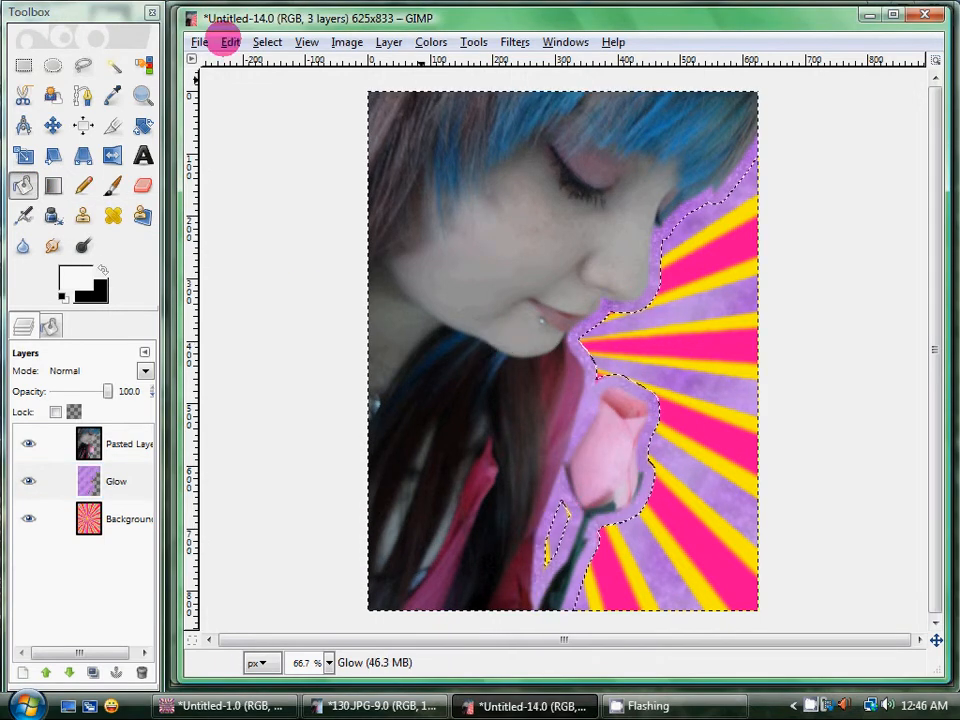
left_click(229, 41)
left_click(228, 64)
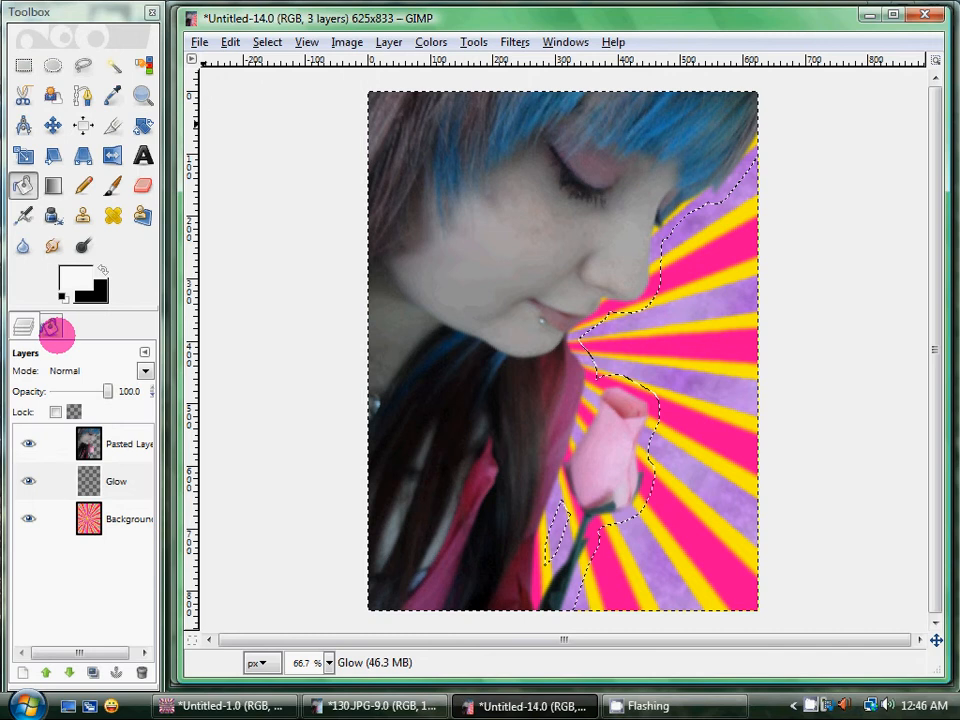
- Fill the grown selection on the Glow layer with the white foreground colour, and clear the selection
left_click(52, 328)
left_click(60, 432)
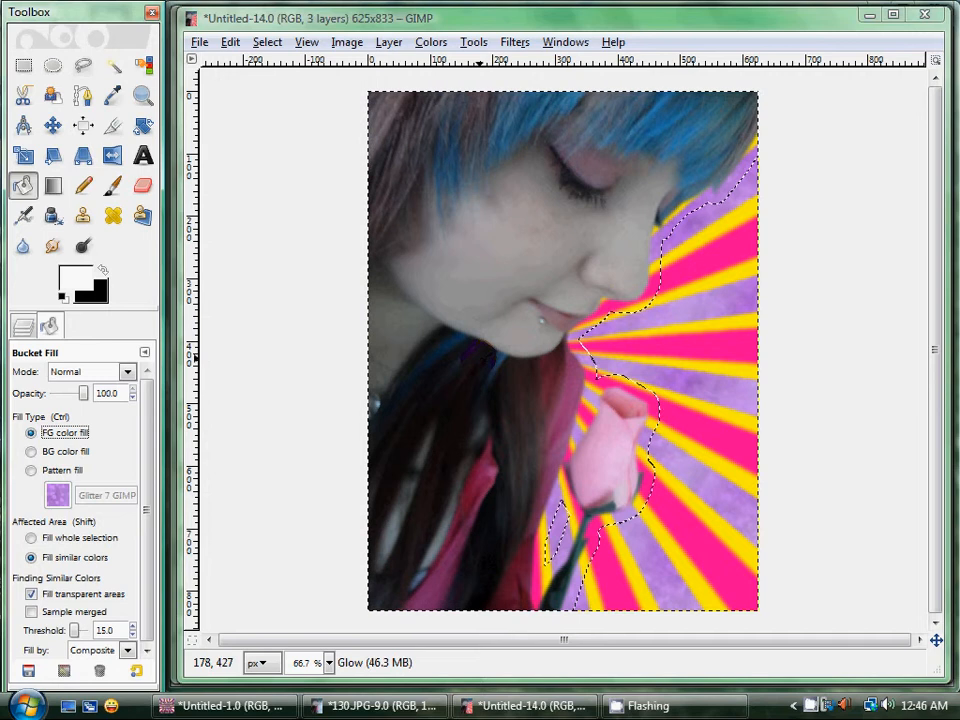
left_click(470, 356)
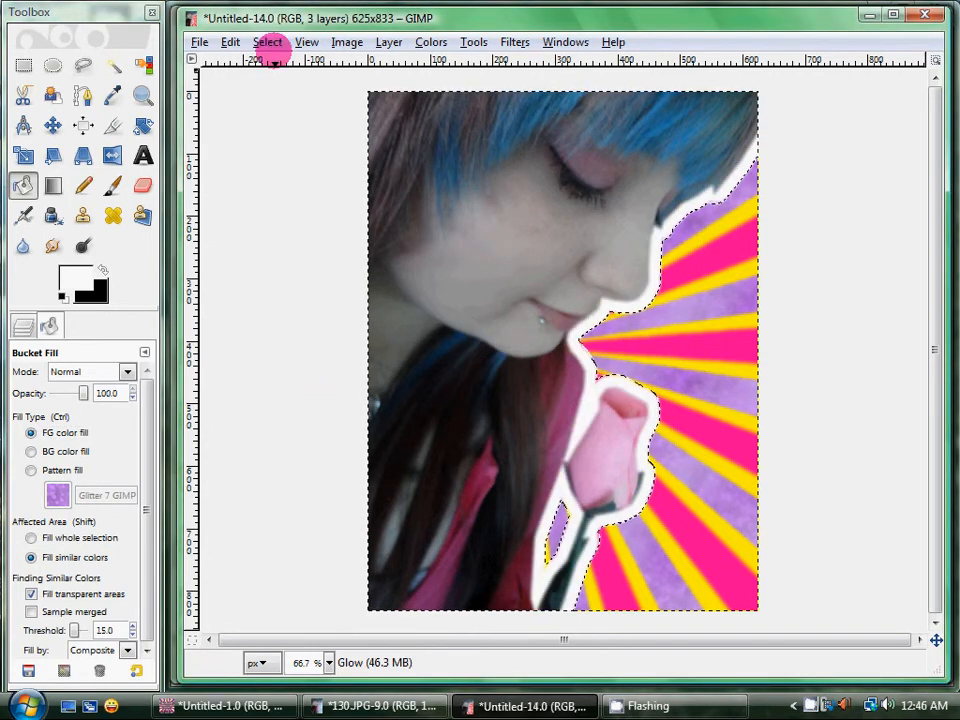
key("m")
left_click(268, 42)
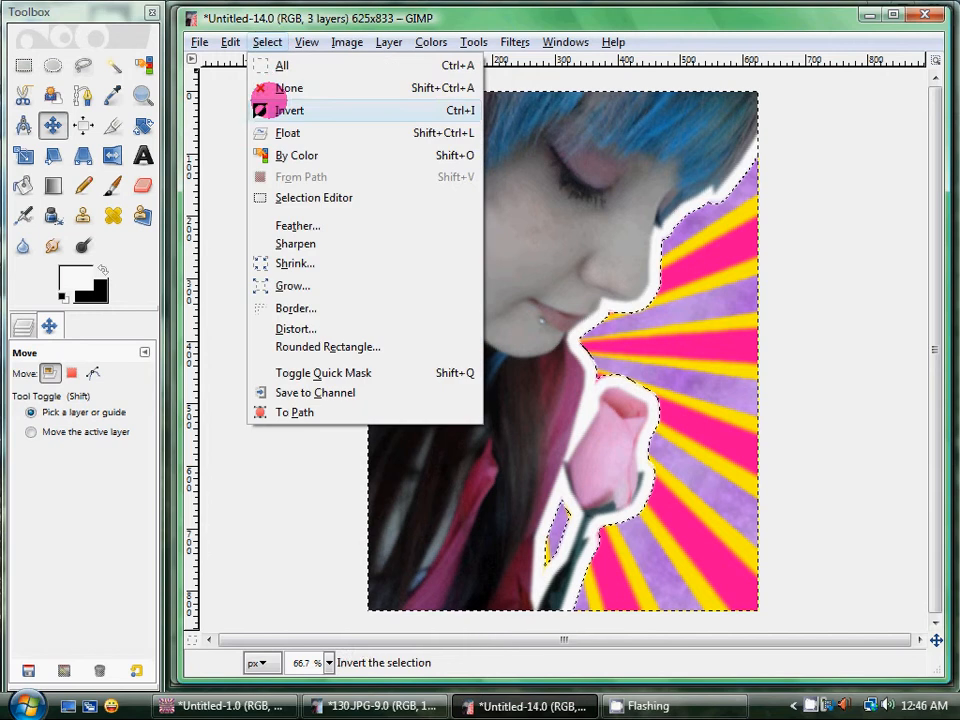
left_click(275, 88)
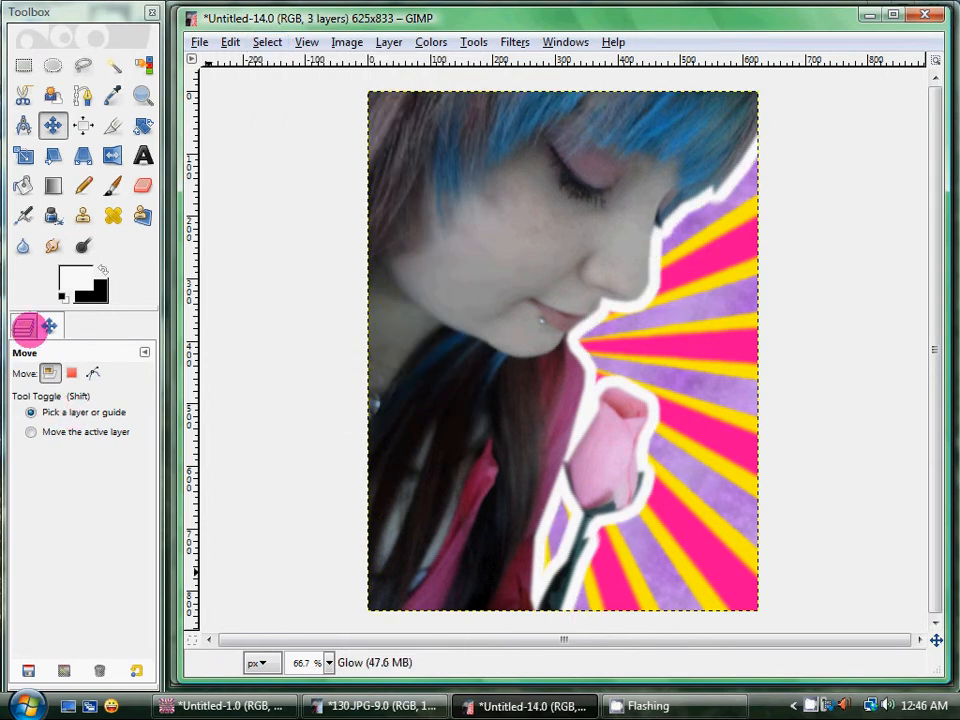
- Apply a Gaussian Blur with a radius larger than 7 px to the Glow layer to soften the white outline
left_click(23, 326)
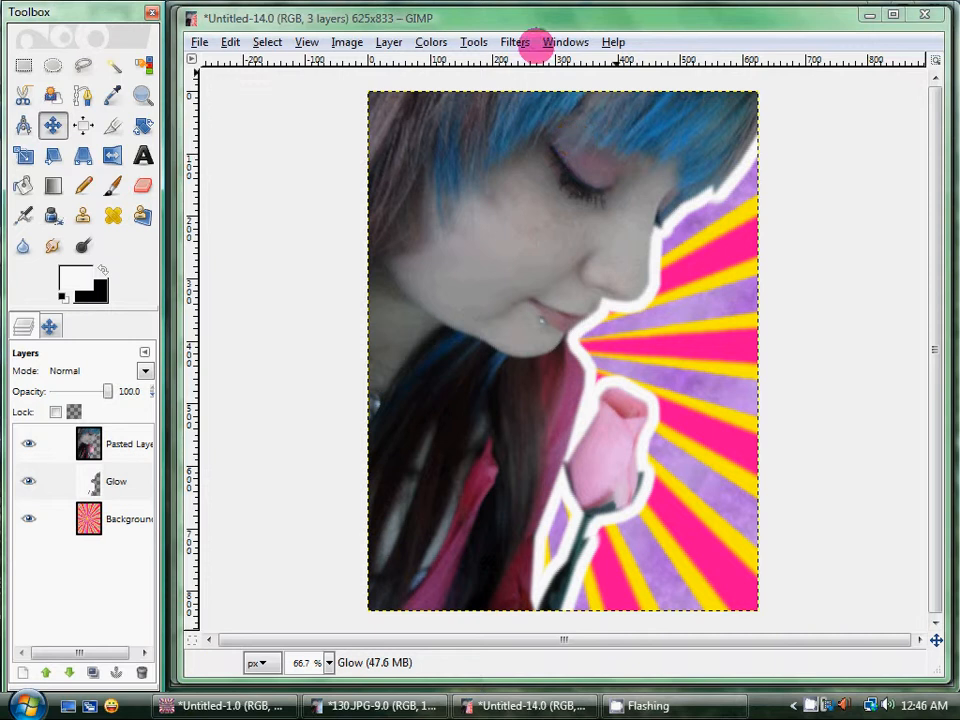
left_click(515, 42)
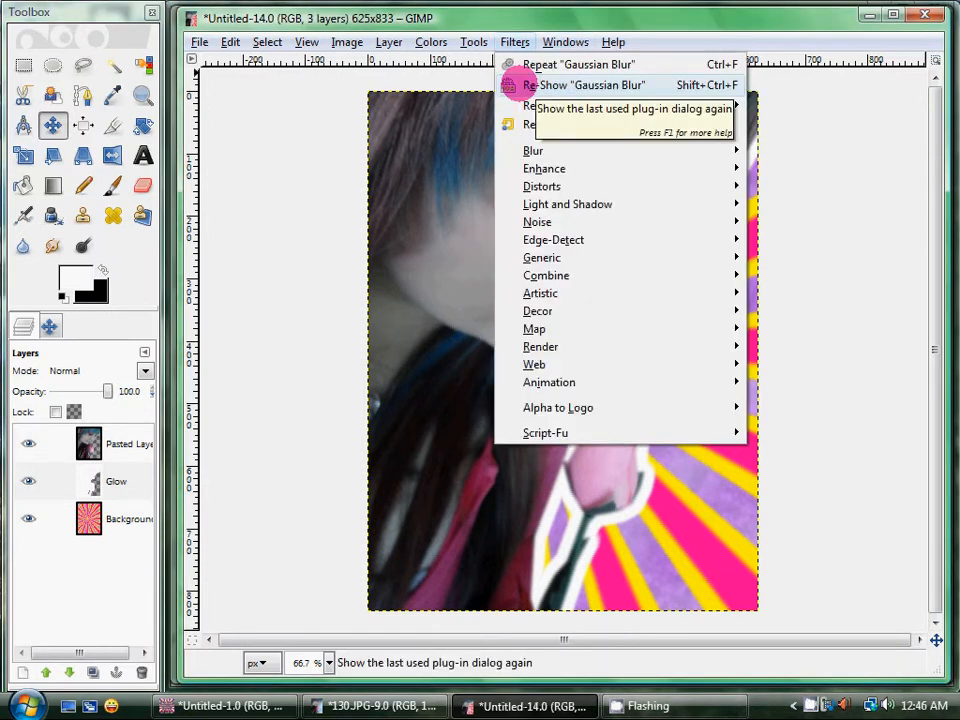
left_click(519, 84)
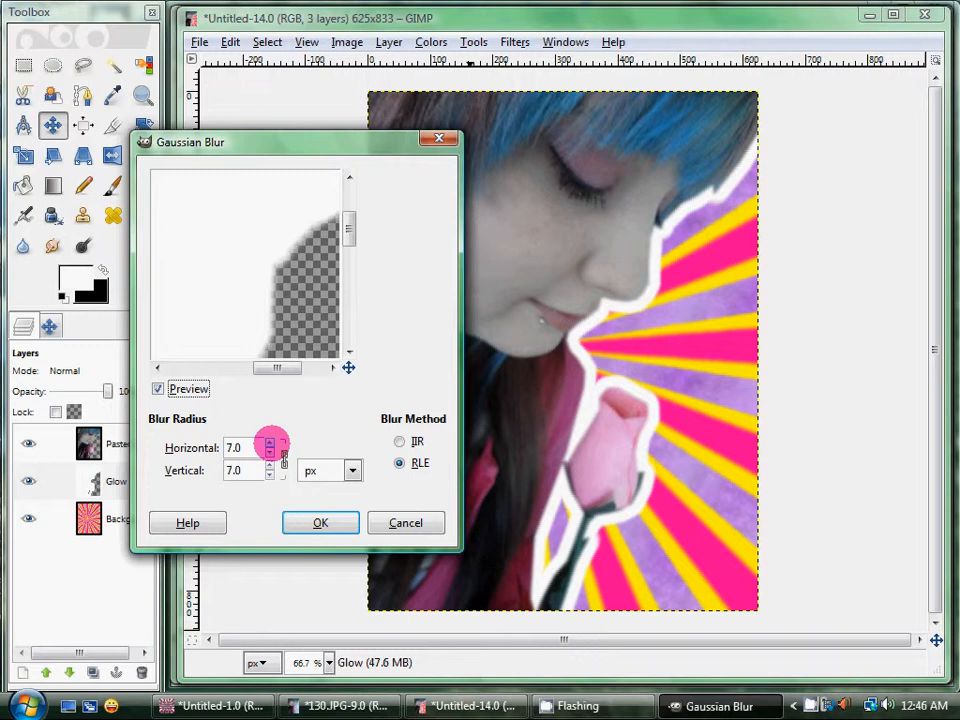
left_click_drag(269, 443, 269, 443)
left_click(320, 523)
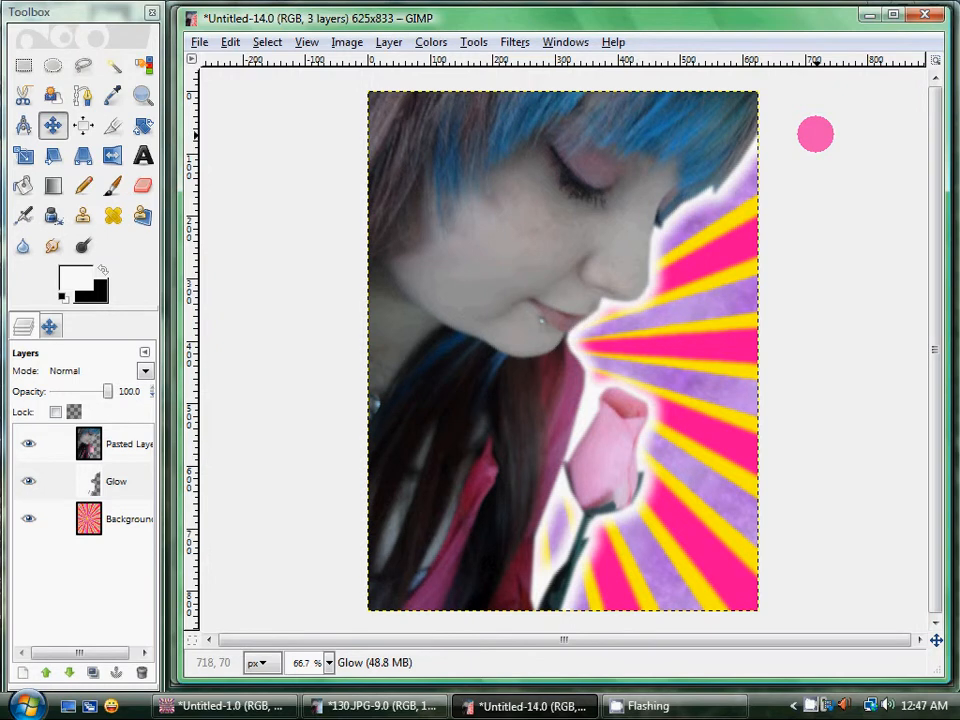
right_click(141, 436)
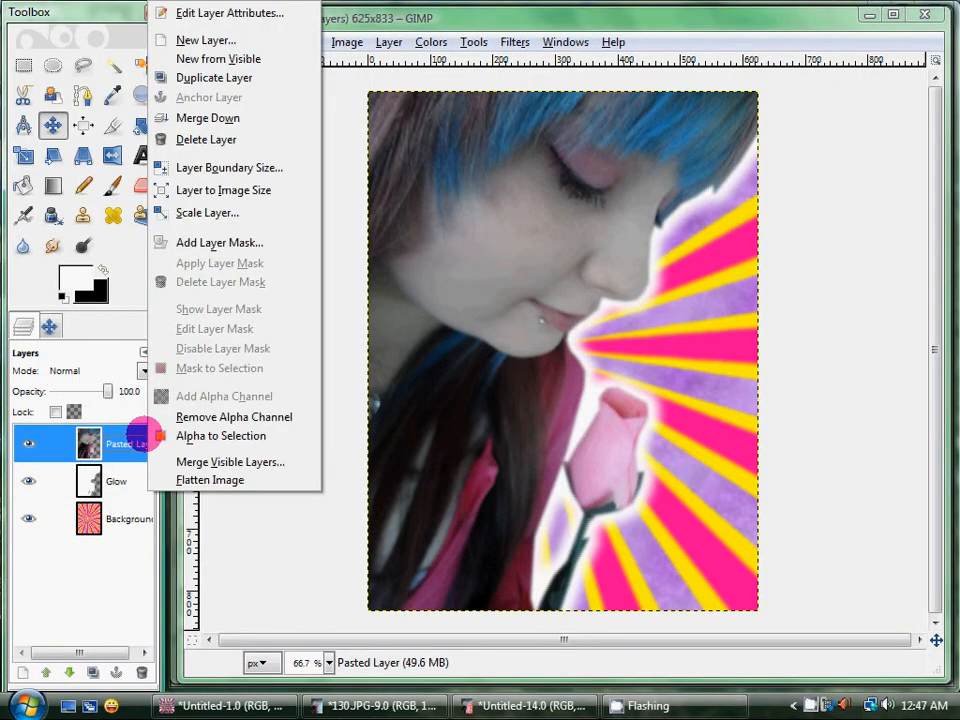
left_click(145, 437)
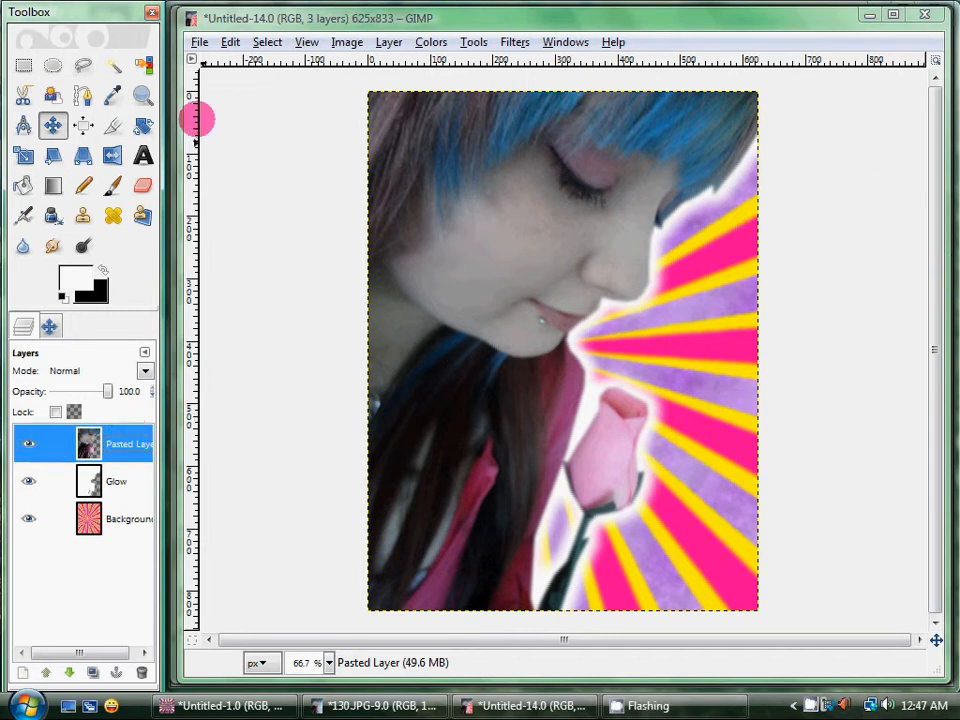
left_click(199, 42)
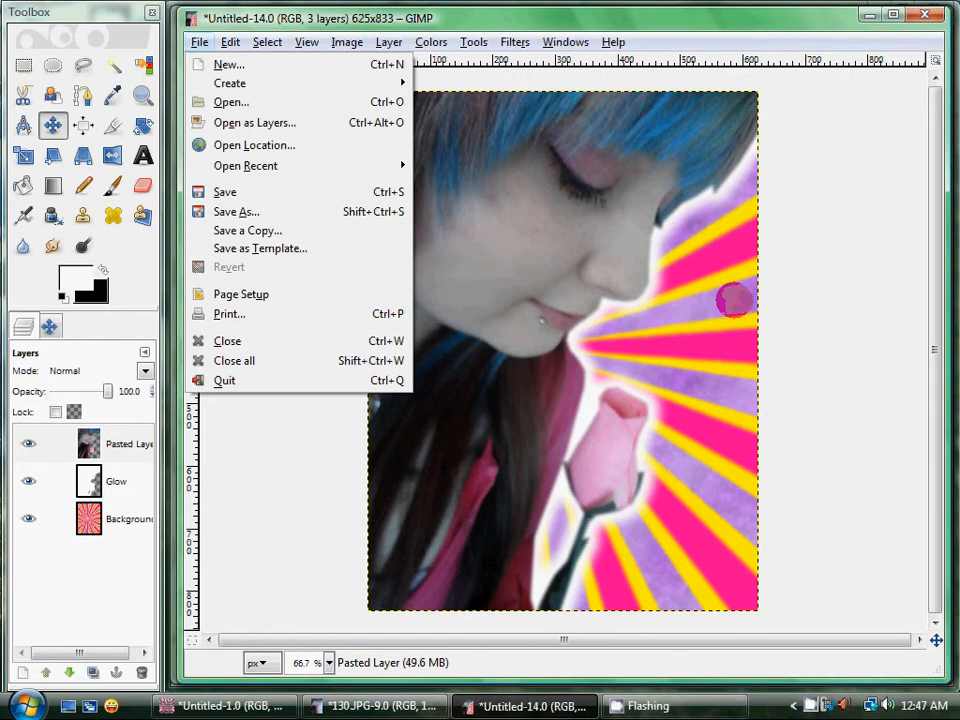
left_click(200, 42)
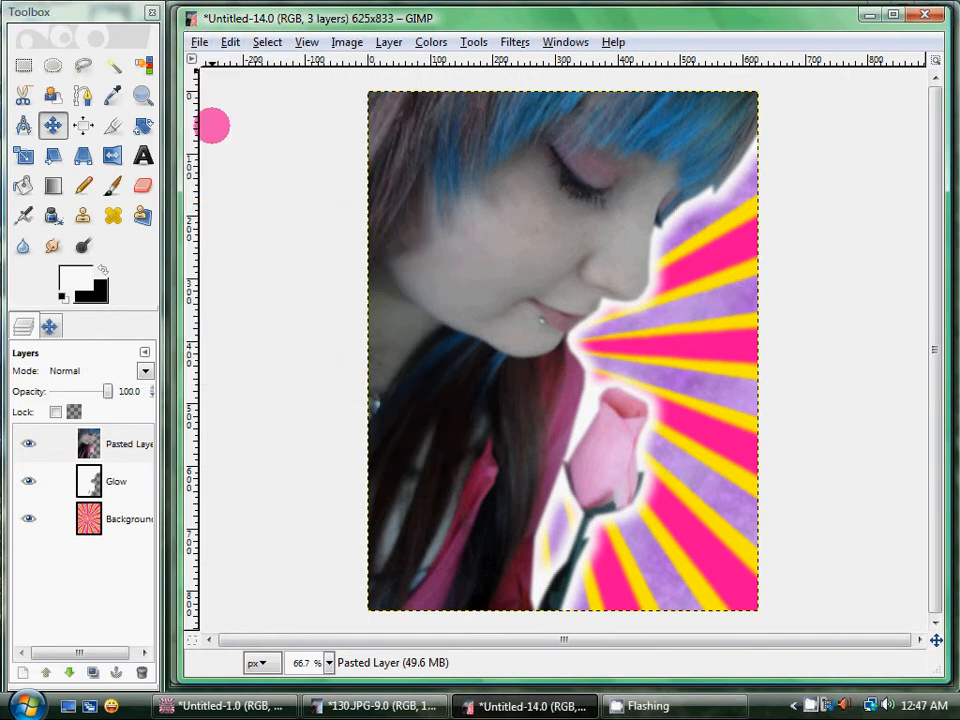